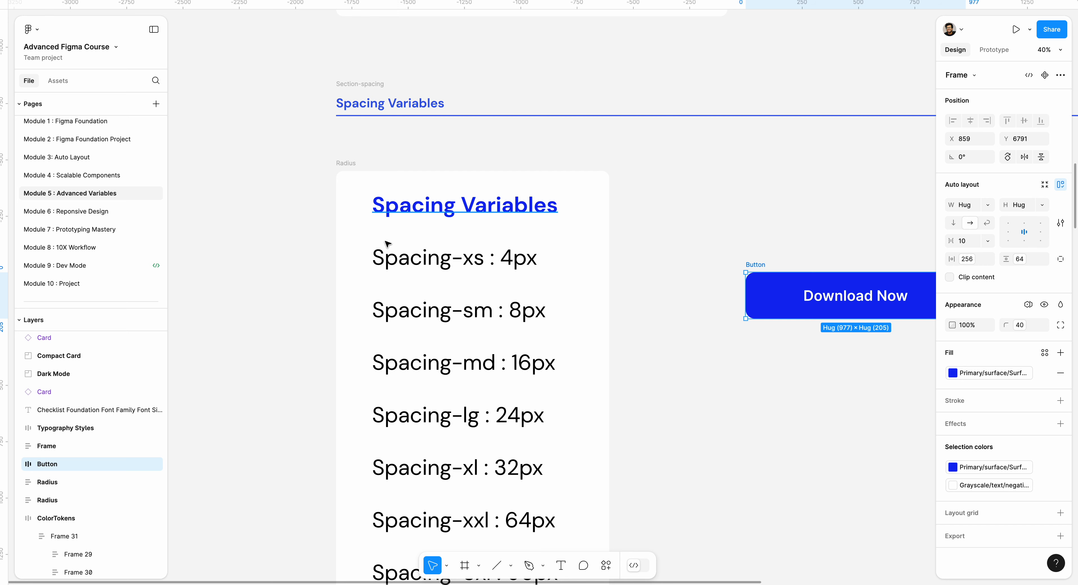
# Duplicate the Download Now button and select both copies to inspect their spacing settings
pyautogui.scroll(-2, 388, 285)
pyautogui.hscroll(2, 387, 285)
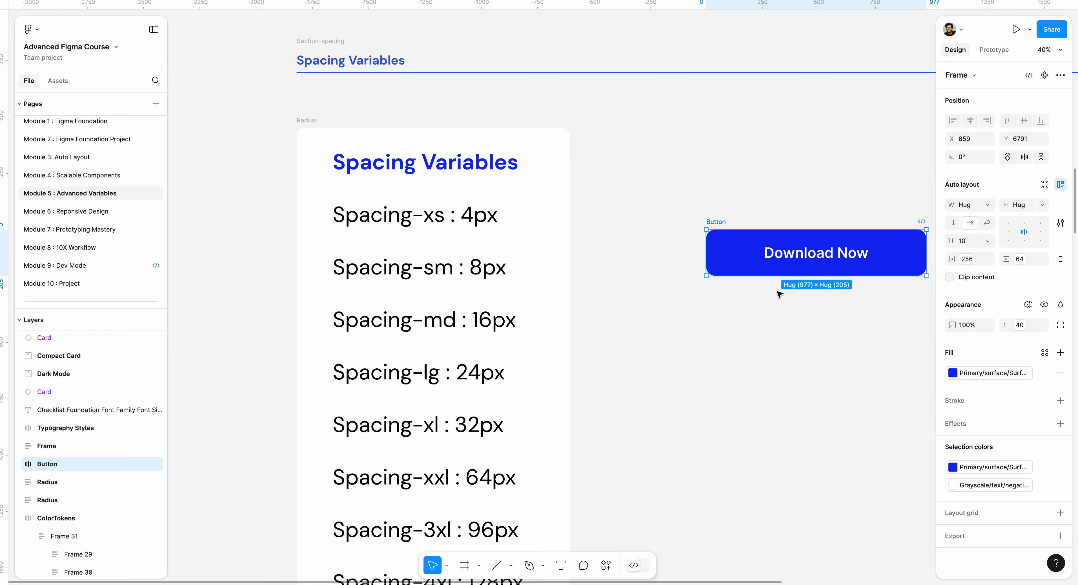
pyautogui.click(745, 204)
pyautogui.click(712, 221)
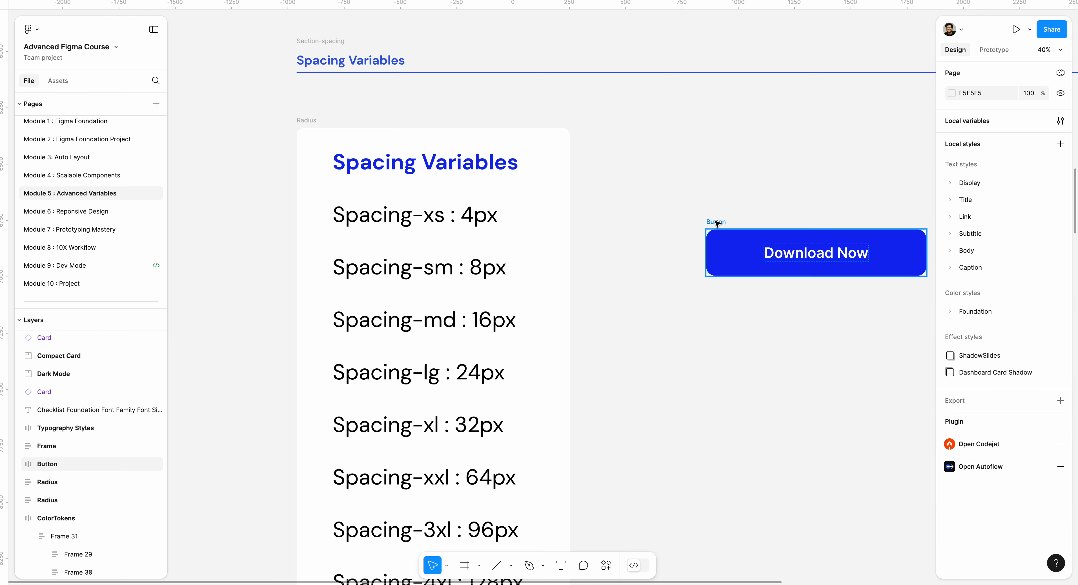
pyautogui.hotkey('ctrl', 'd')
pyautogui.moveTo(506, 181); pyautogui.dragTo(888, 327)
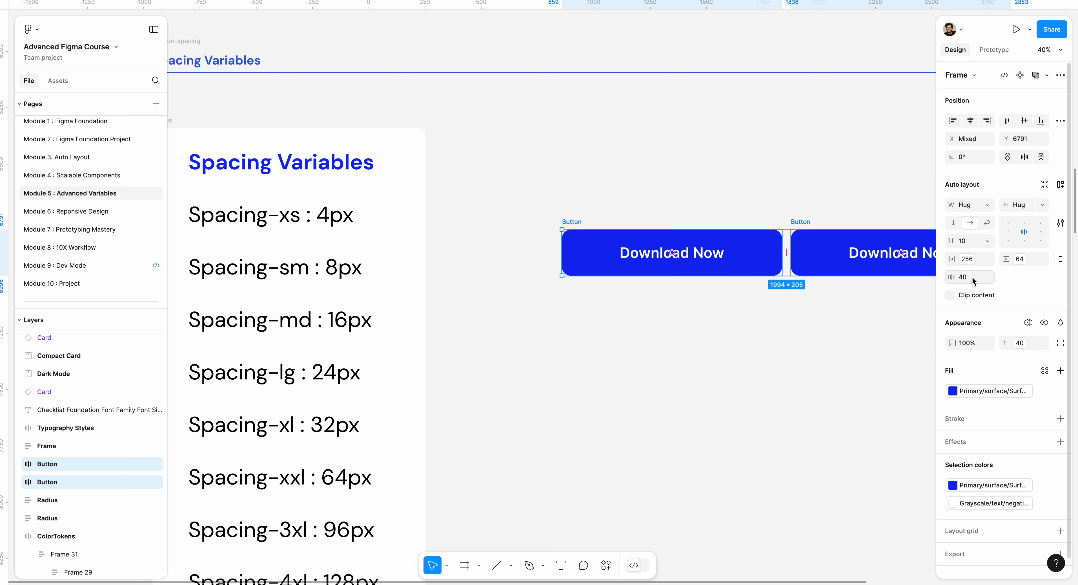
# Delete the duplicated Download Now button, keeping only the original
pyautogui.click(823, 300)
pyautogui.click(802, 225)
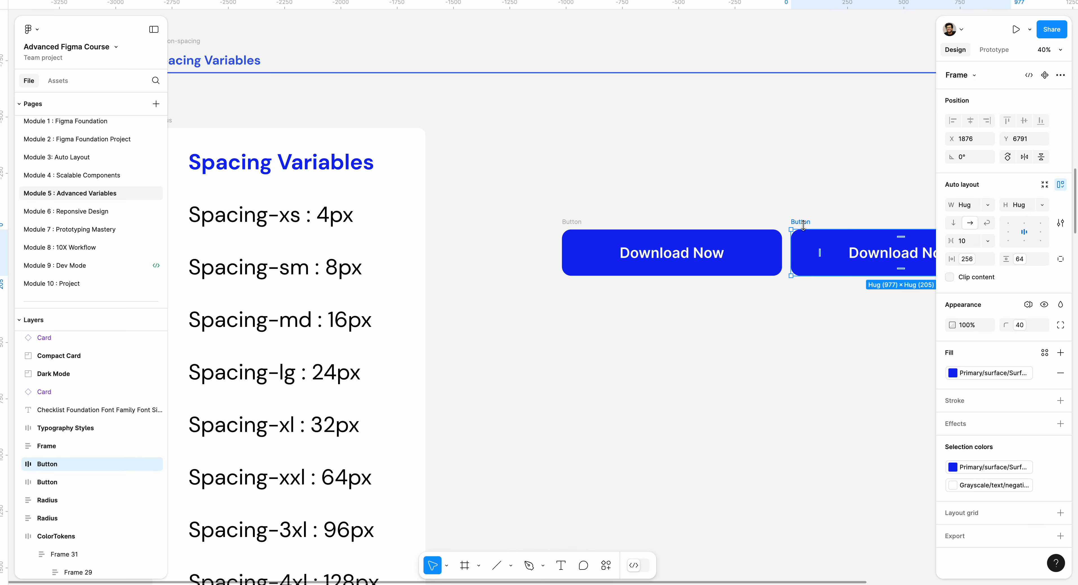
pyautogui.press('Delete')
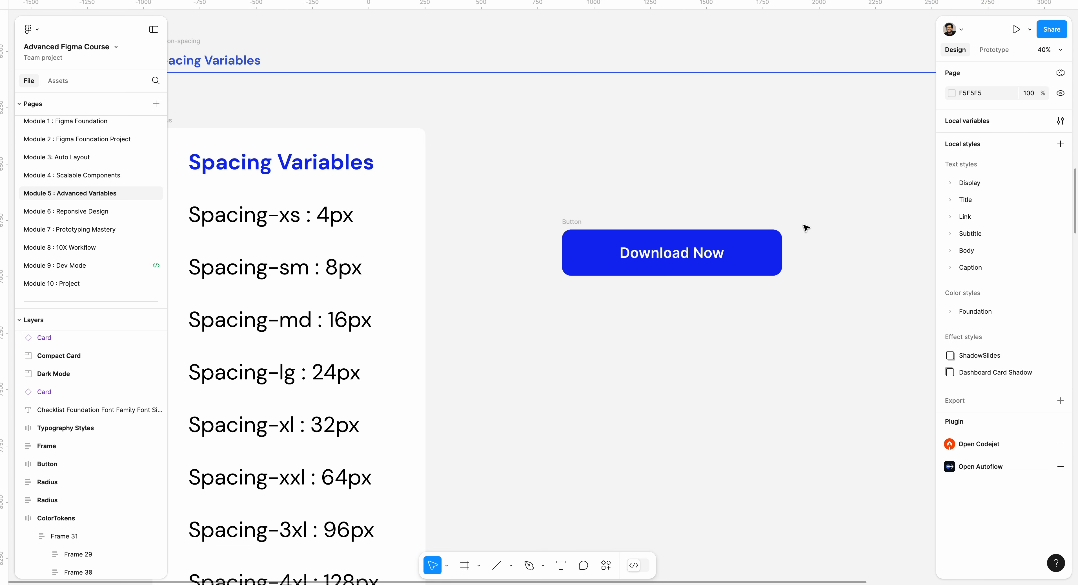
# Examine the spacing names and pixel sizes in the Spacing Variables frame, from Spacing-xs to Spacing-7xl
pyautogui.moveTo(488, 436); pyautogui.dragTo(626, 397)
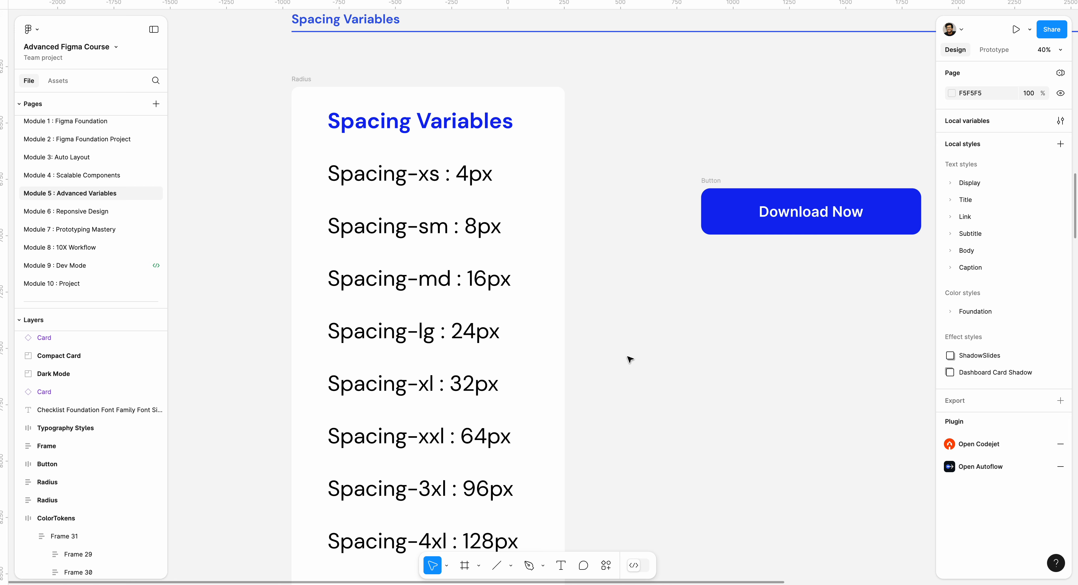
pyautogui.doubleClick(468, 175)
pyautogui.click(455, 174)
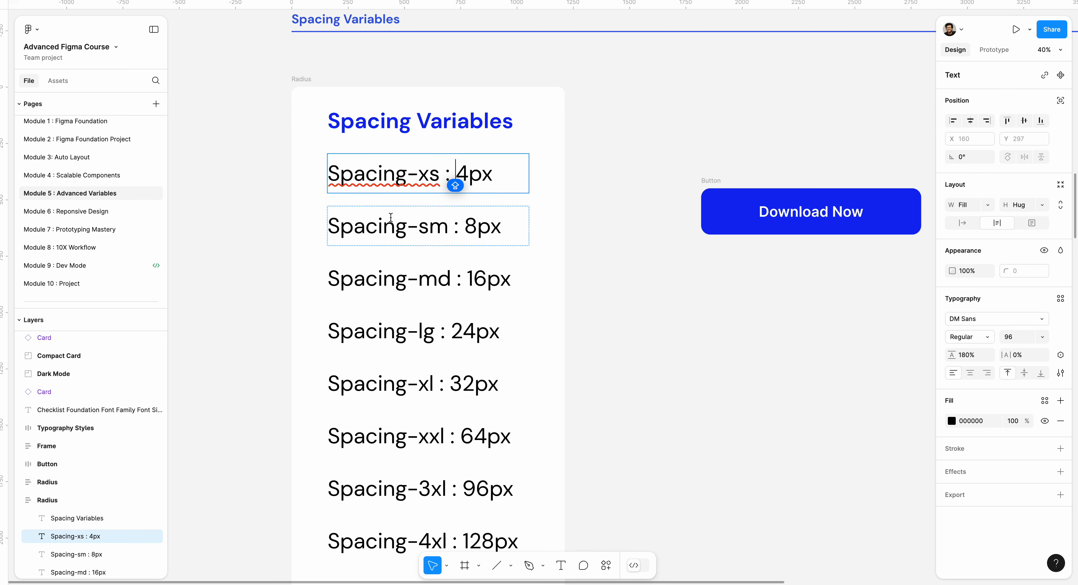
pyautogui.moveTo(440, 174); pyautogui.dragTo(318, 171)
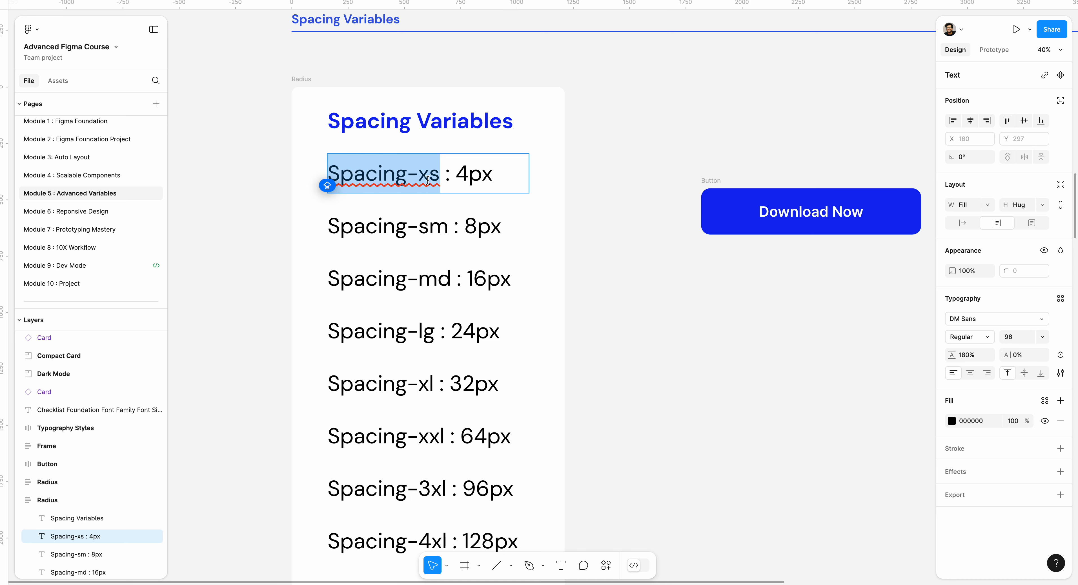
pyautogui.scroll(-2, 421, 228)
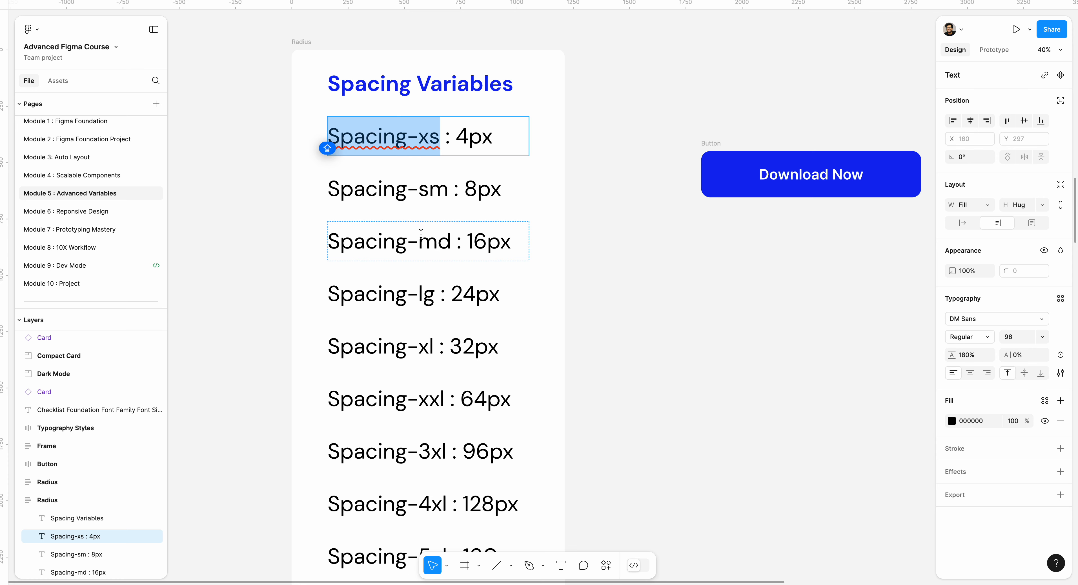
pyautogui.scroll(-3, 418, 253)
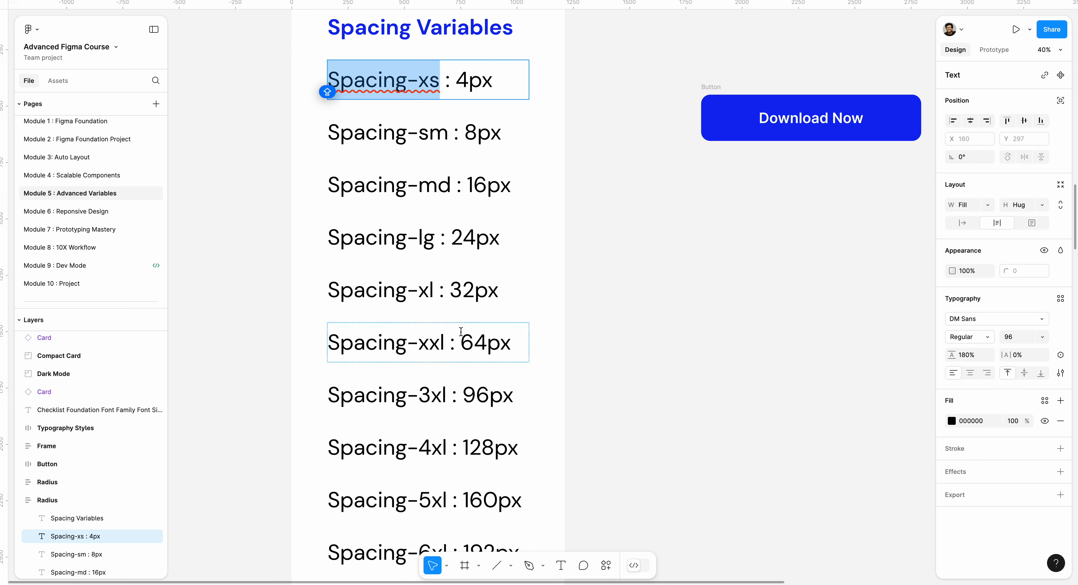
pyautogui.scroll(-10, 447, 347)
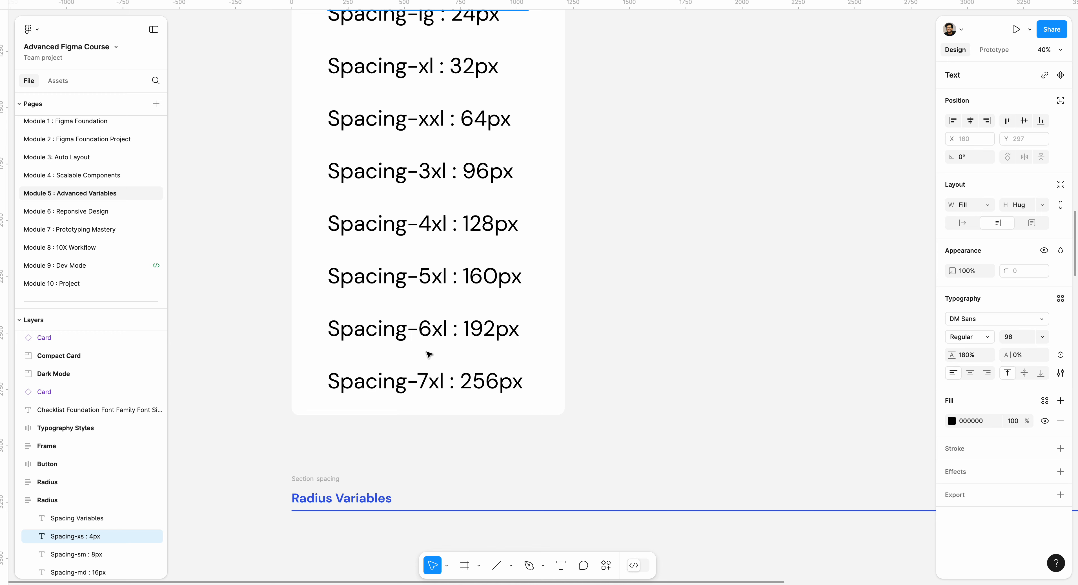
pyautogui.scroll(2, 484, 289)
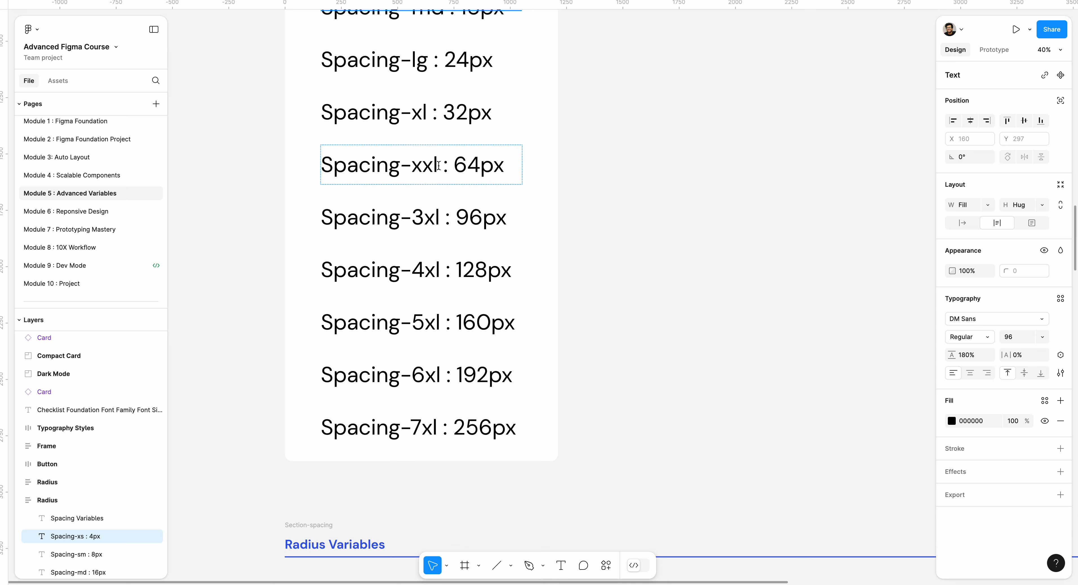
pyautogui.doubleClick(438, 164)
pyautogui.moveTo(438, 165); pyautogui.dragTo(313, 163)
pyautogui.scroll(5, 388, 205)
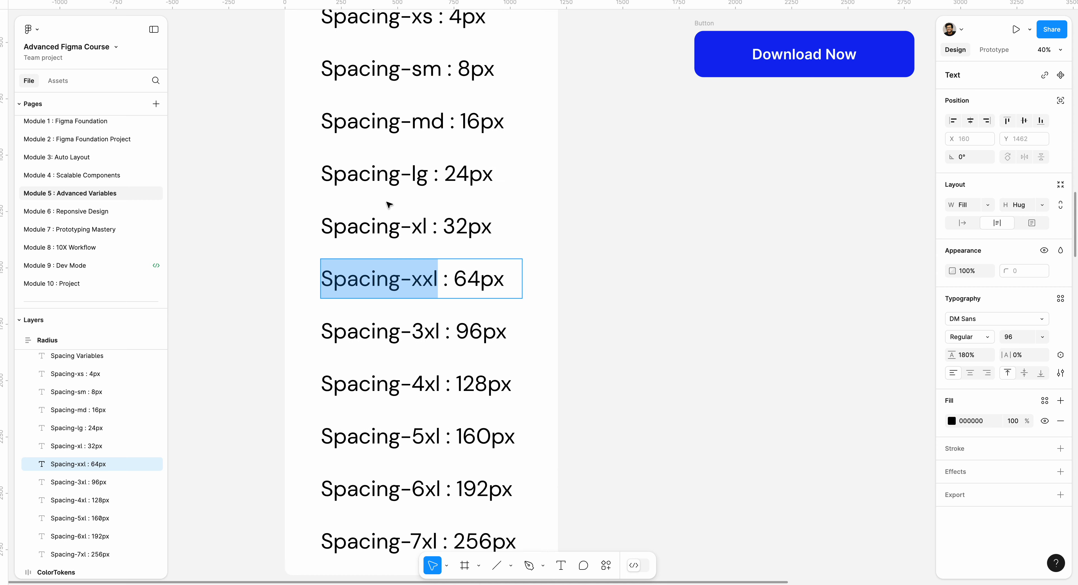
pyautogui.doubleClick(426, 224)
pyautogui.moveTo(426, 224); pyautogui.dragTo(332, 216)
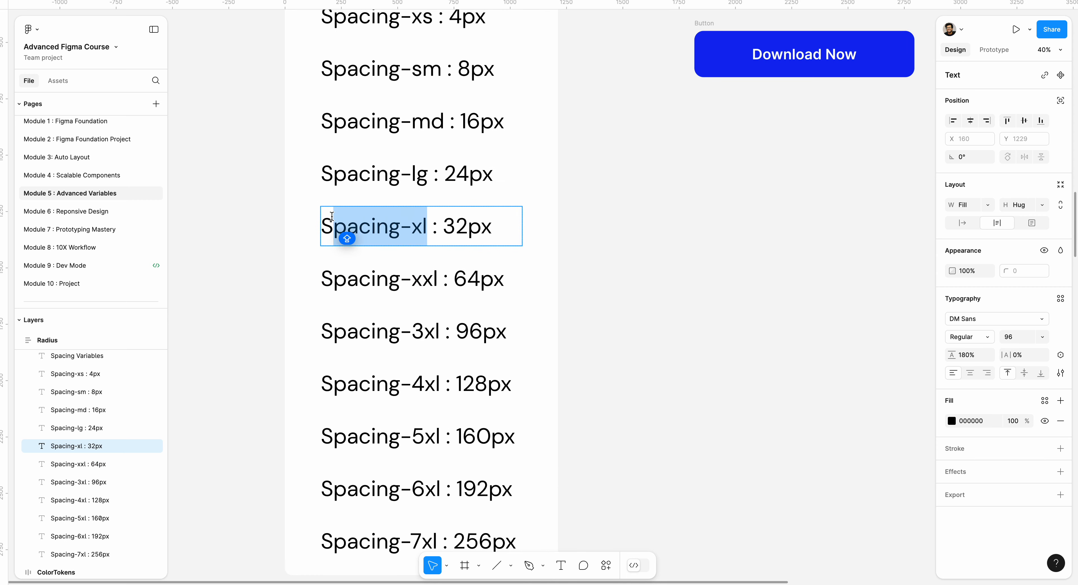
pyautogui.press('Escape')
pyautogui.click(649, 190)
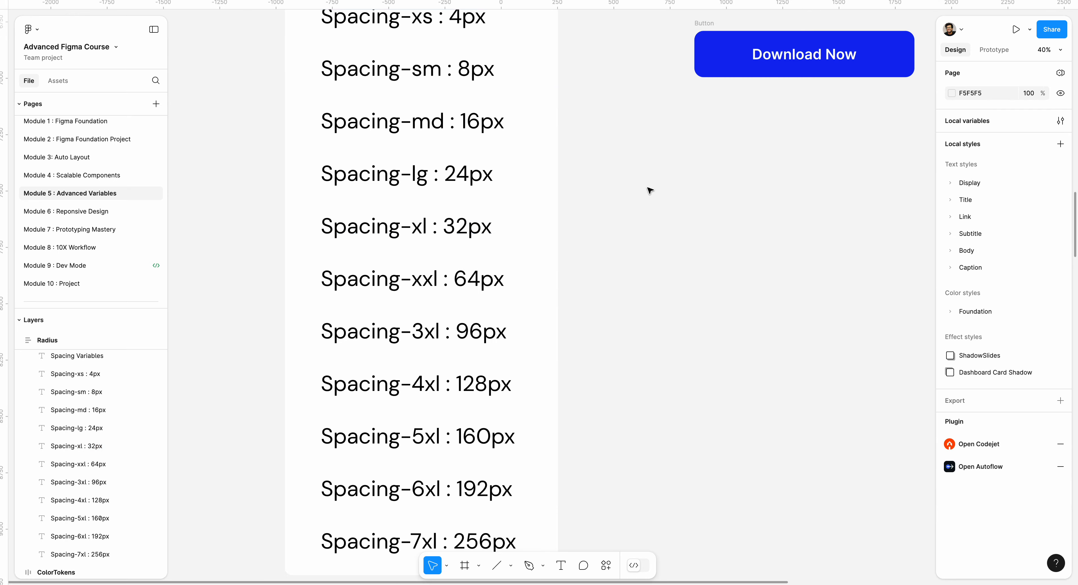
# Create a new collection in the local variables and move the variables window clear of the spacing list
pyautogui.scroll(5, 649, 190)
pyautogui.hscroll(2, 649, 190)
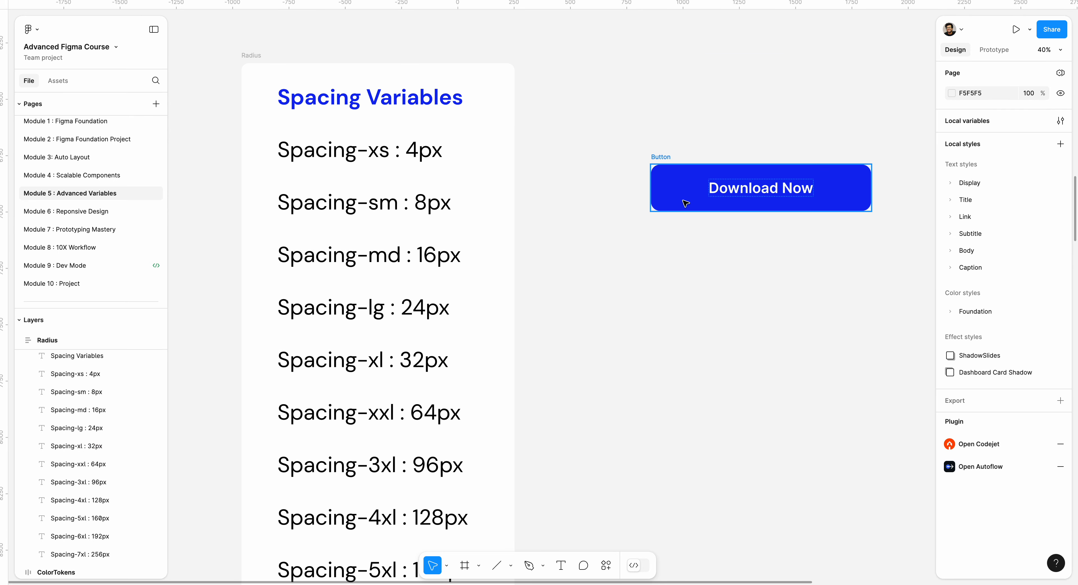
pyautogui.hscroll(2, 600, 286)
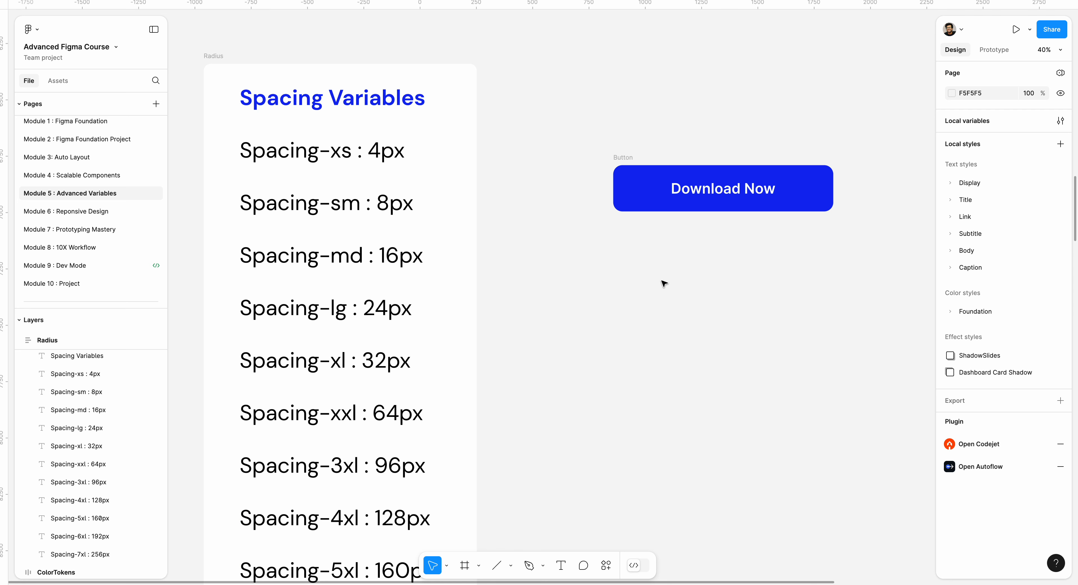
pyautogui.click(1059, 121)
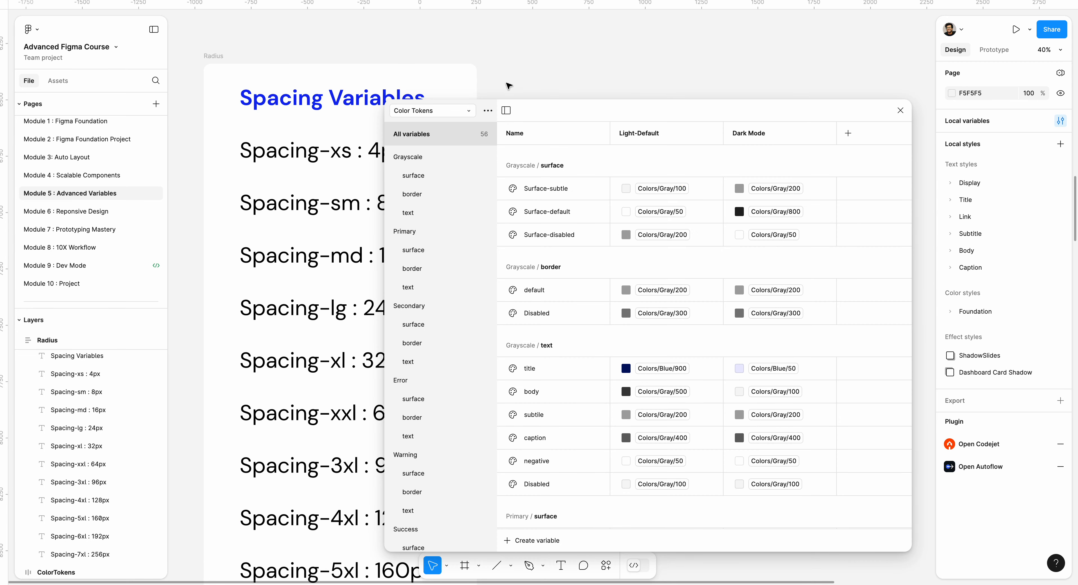
pyautogui.click(488, 110)
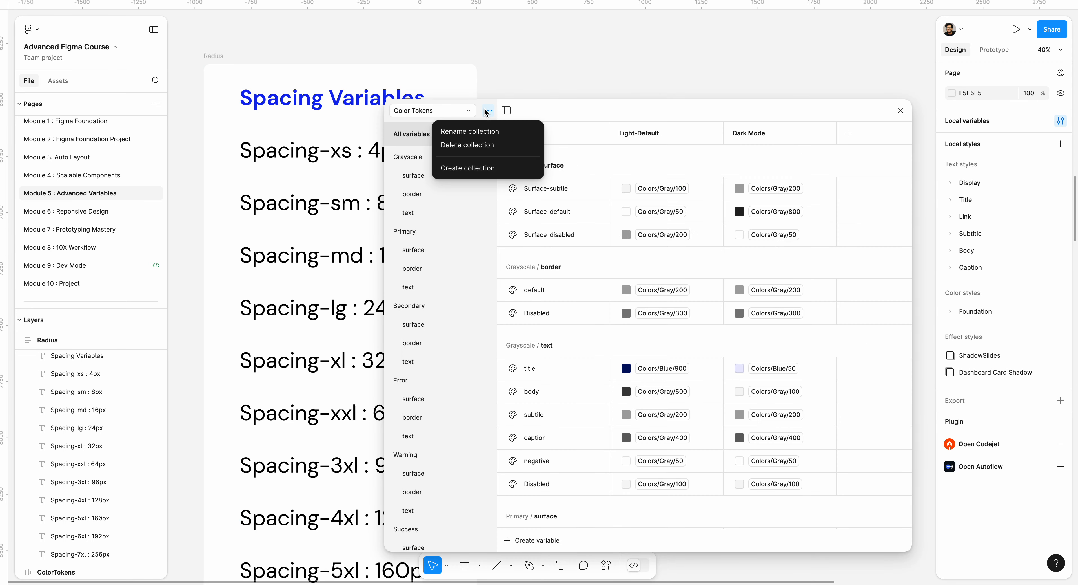
pyautogui.click(481, 168)
pyautogui.moveTo(577, 103); pyautogui.dragTo(699, 106)
# Add a number variable named Spacing-xs with the value 4 to the new collection
pyautogui.click(836, 385)
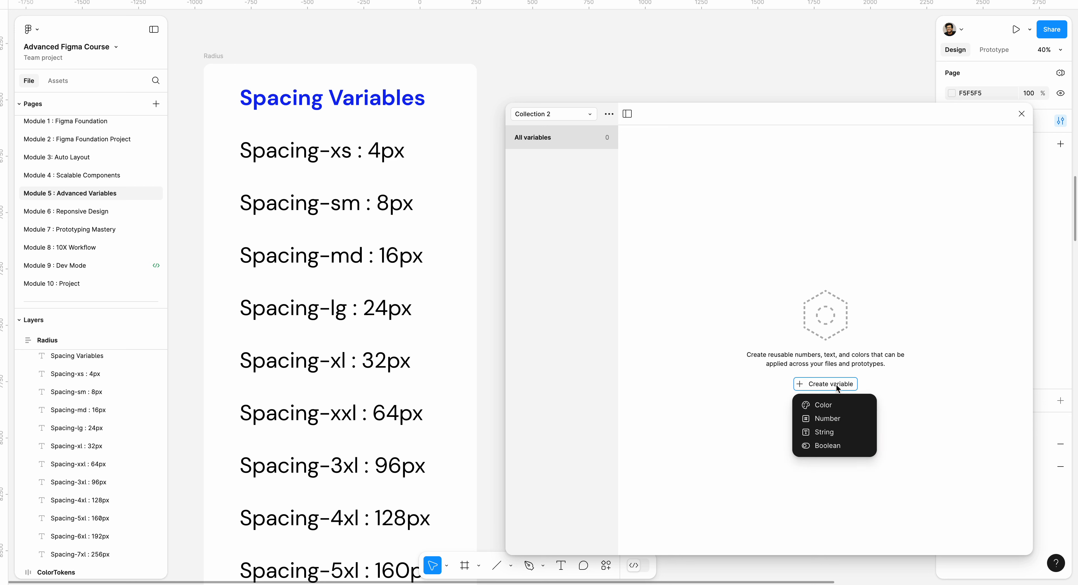
pyautogui.click(826, 418)
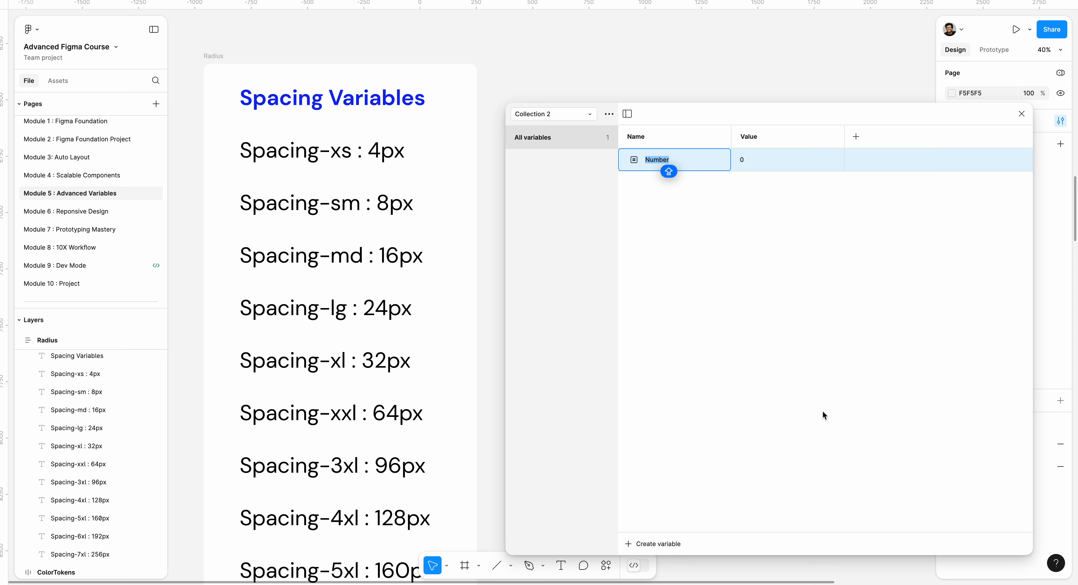
pyautogui.write('SPACI')
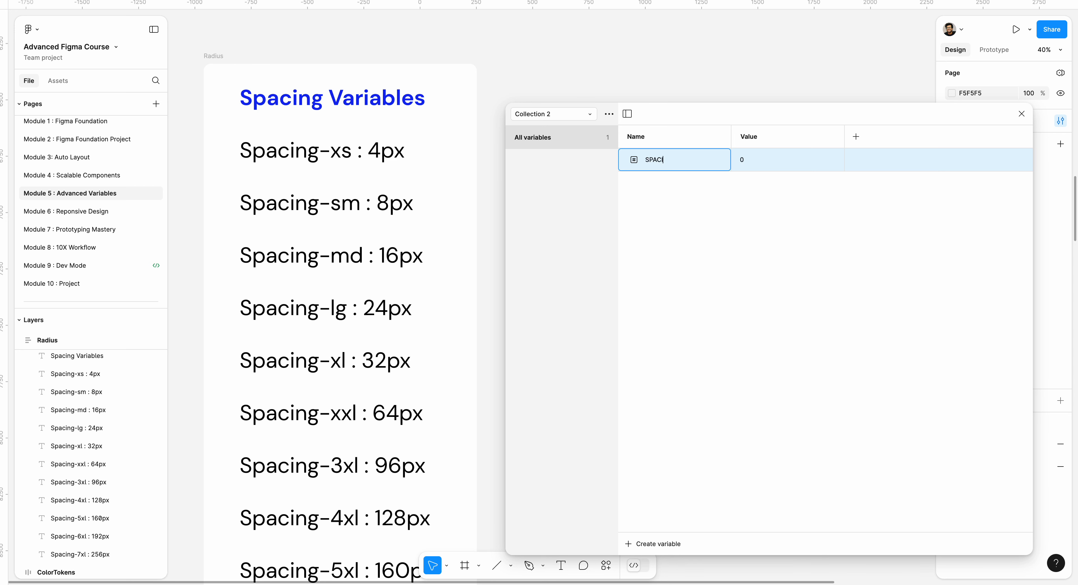
pyautogui.press('BackSpace')
pyautogui.press('BackSpace')
pyautogui.press('BackSpace')
pyautogui.press('BackSpace')
pyautogui.write('Spaxc')
pyautogui.write('cing')
pyautogui.write('-xs')
pyautogui.press('Return')
pyautogui.click(766, 159)
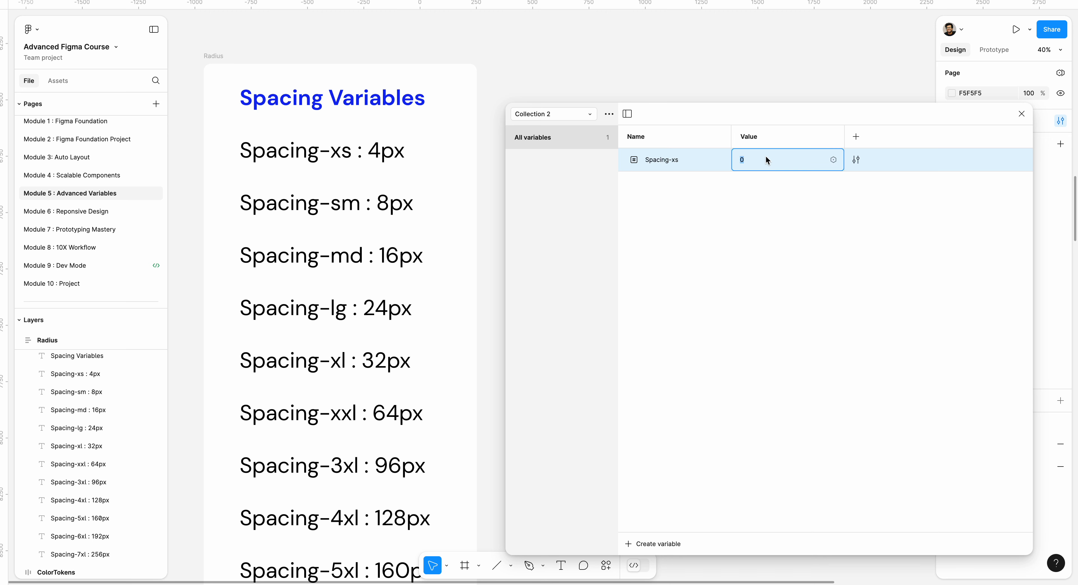
pyautogui.write('4')
pyautogui.press('Return')
# Duplicate the Spacing-xs variable, then duplicate its copy for a total of two additional variables
pyautogui.rightClick(673, 160)
pyautogui.click(698, 195)
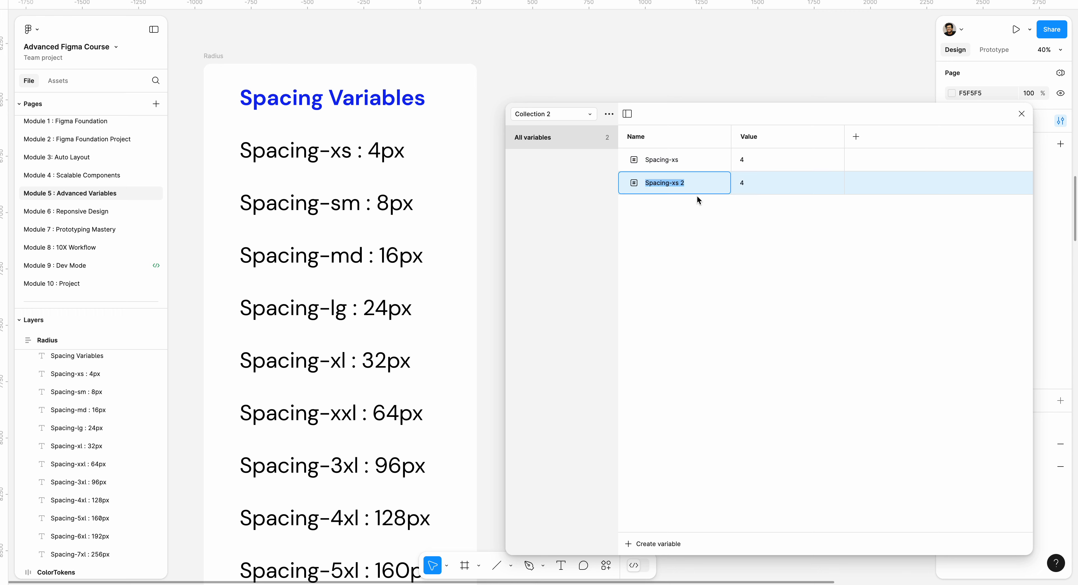
pyautogui.rightClick(692, 187)
pyautogui.click(715, 224)
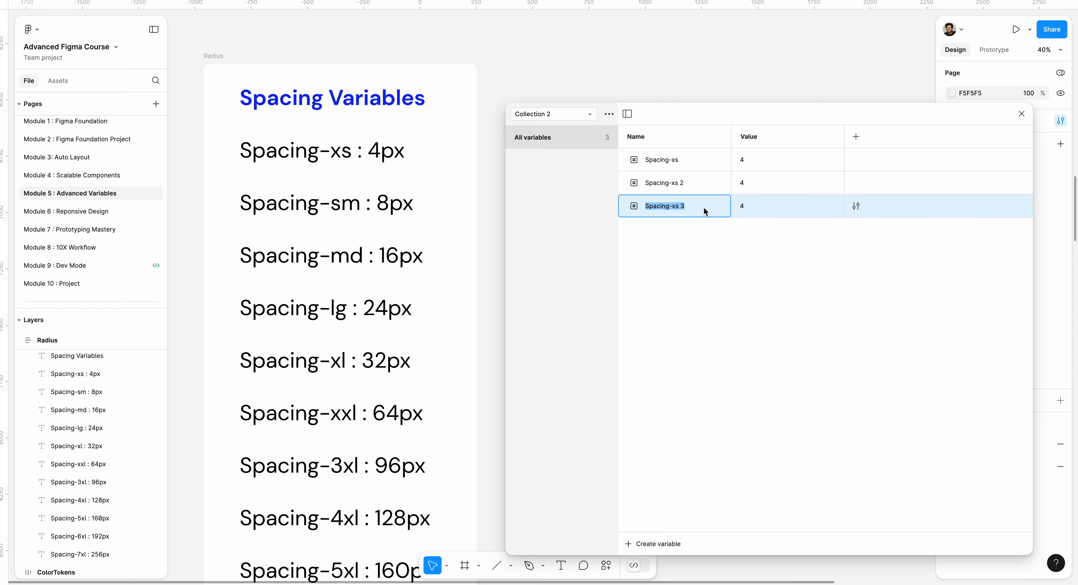
# Rename the two duplicated variables as Spacing-sm and Spacing-md
pyautogui.doubleClick(686, 183)
pyautogui.write('Spacing-d')
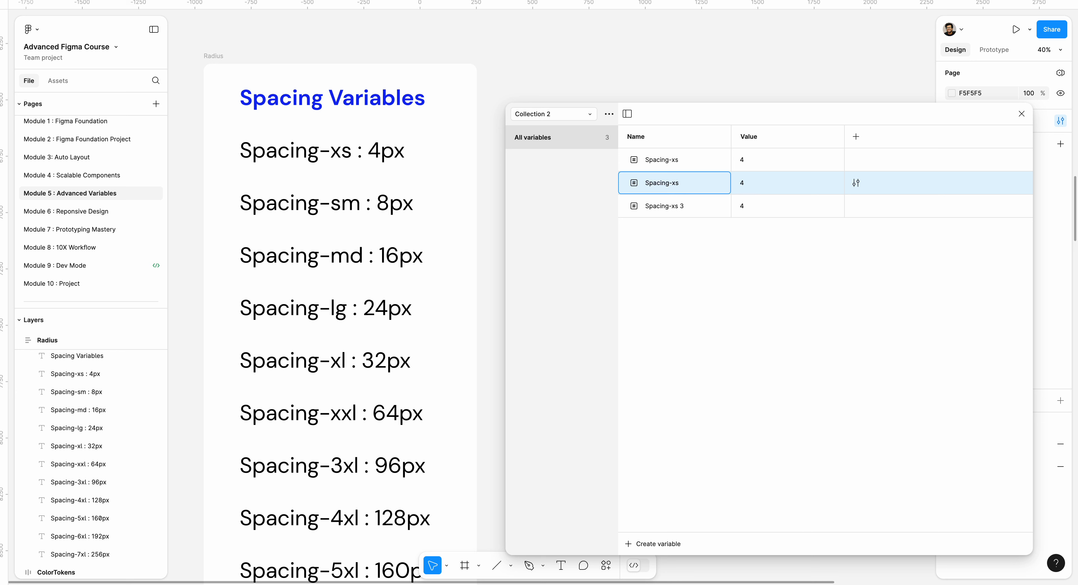
pyautogui.write('m')
pyautogui.click(688, 203)
pyautogui.doubleClick(688, 203)
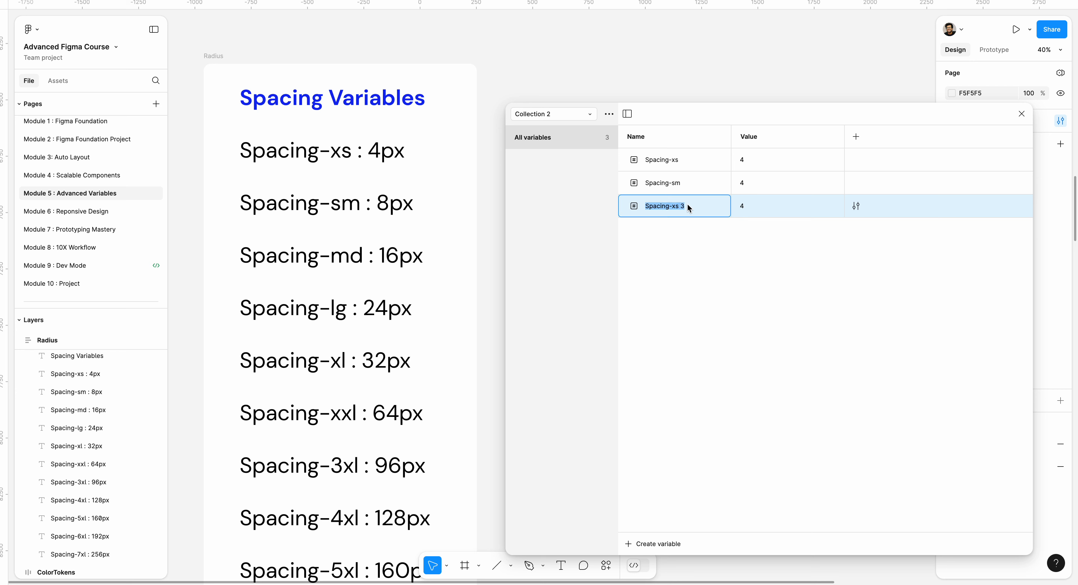
pyautogui.write('Spacing-md')
pyautogui.press('Return')
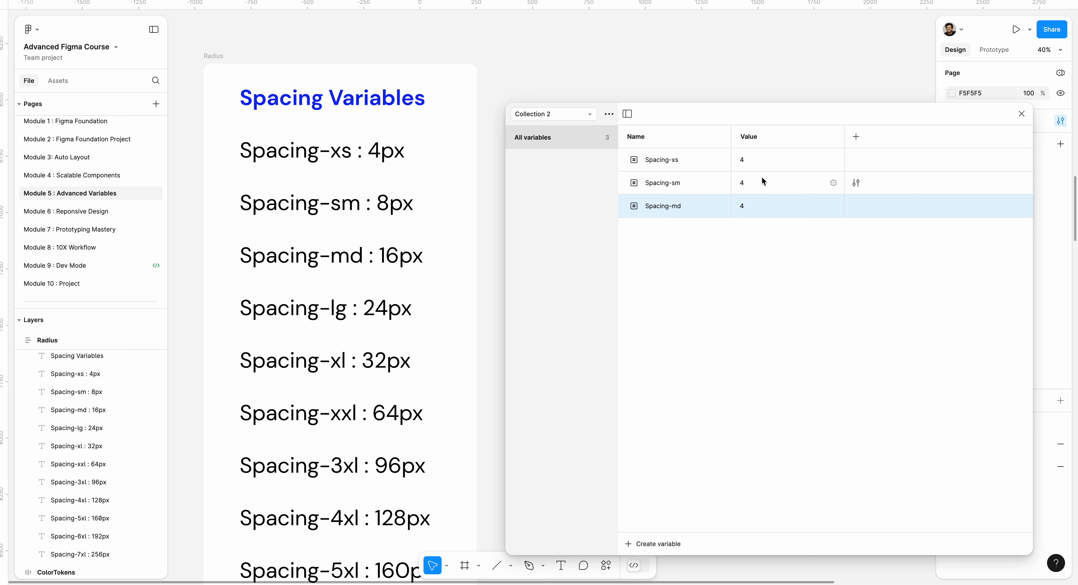
# Set the value of Spacing-sm to 8 and of Spacing-md to 16
pyautogui.click(755, 184)
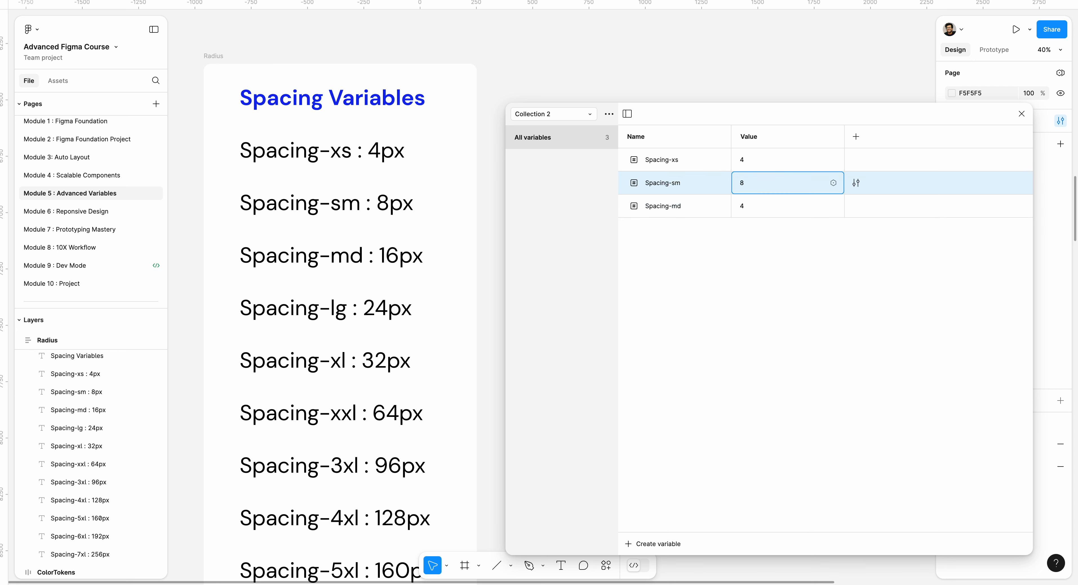
pyautogui.click(761, 206)
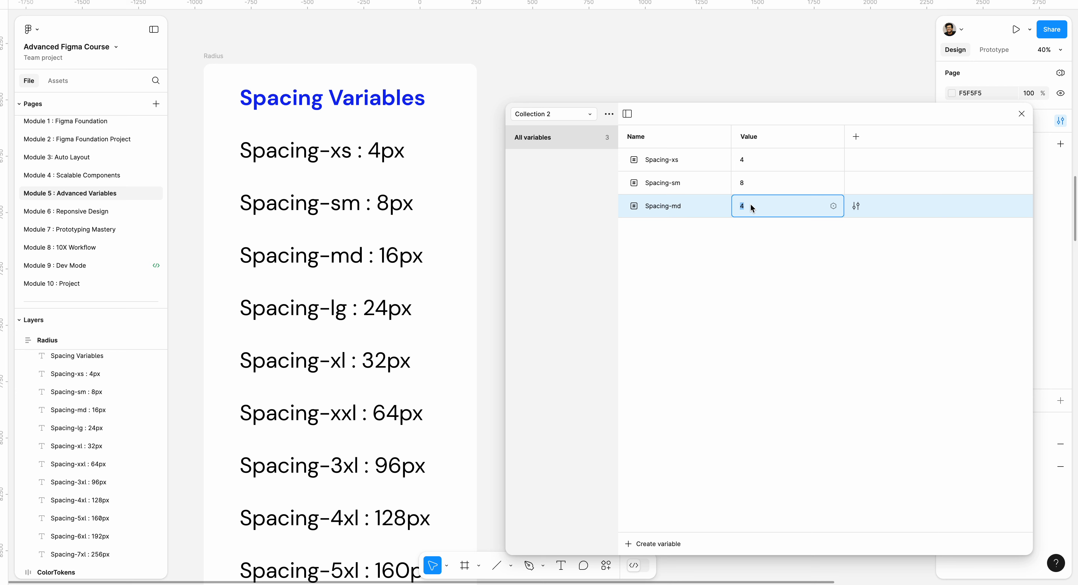
pyautogui.write('16')
pyautogui.press('Return')
pyautogui.click(729, 230)
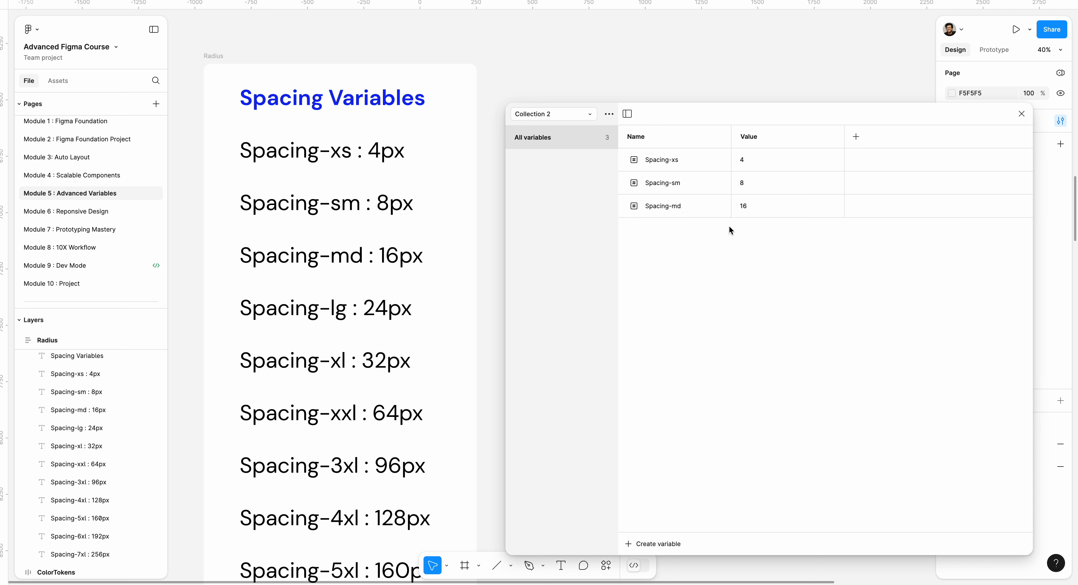
# Rename the new variable collection as Spacing Variables Desktop
pyautogui.scroll(-1, 418, 234)
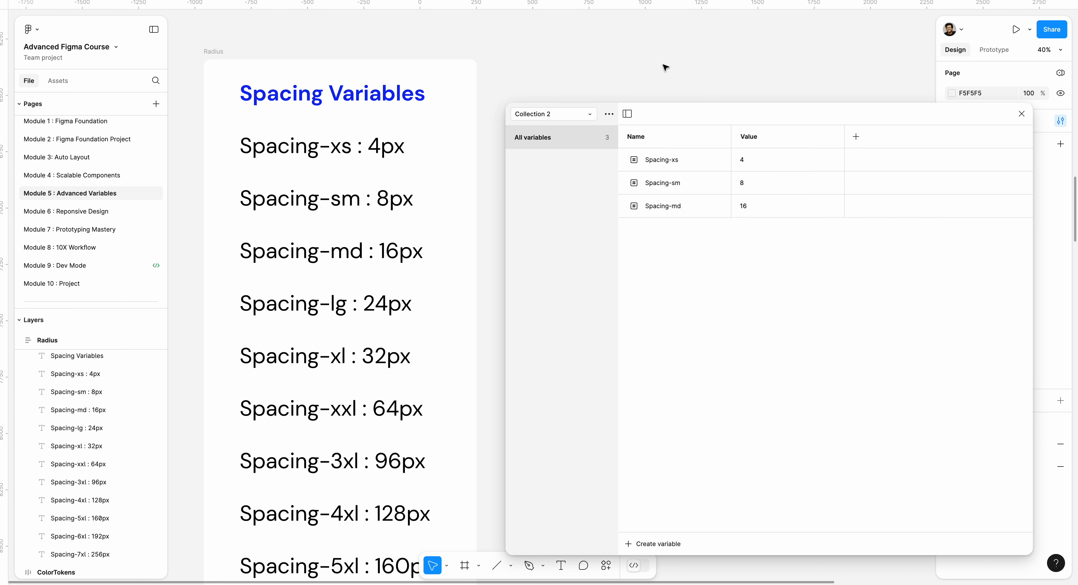
pyautogui.click(610, 113)
pyautogui.click(596, 134)
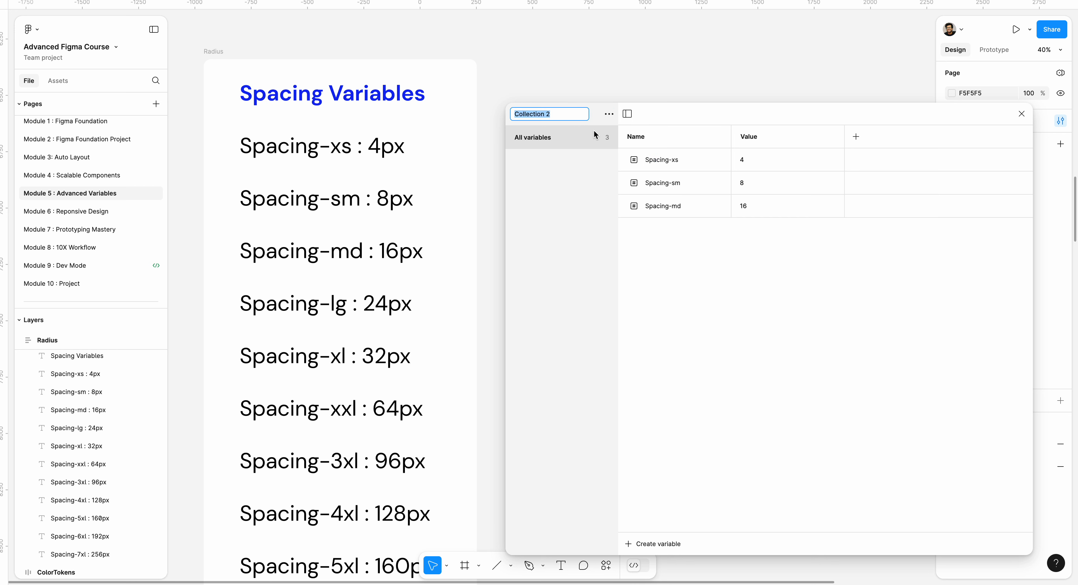
pyautogui.write('Spacing ')
pyautogui.write('Variables ')
pyautogui.write('Desktop')
pyautogui.press('Return')
# Duplicate the Spacing-md variable and rename the copy as Spacing-lg
pyautogui.rightClick(695, 207)
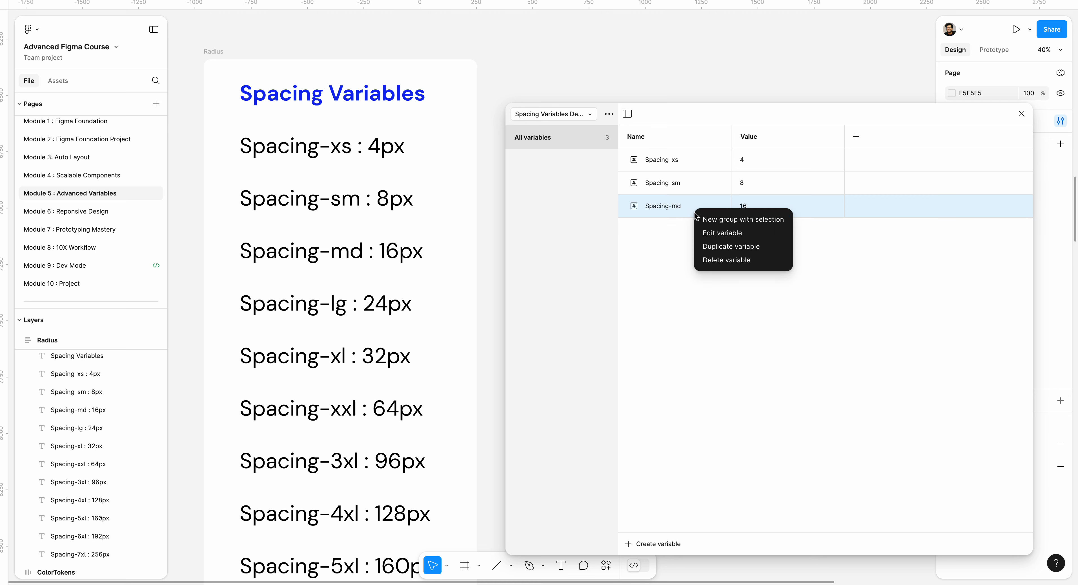
pyautogui.click(734, 248)
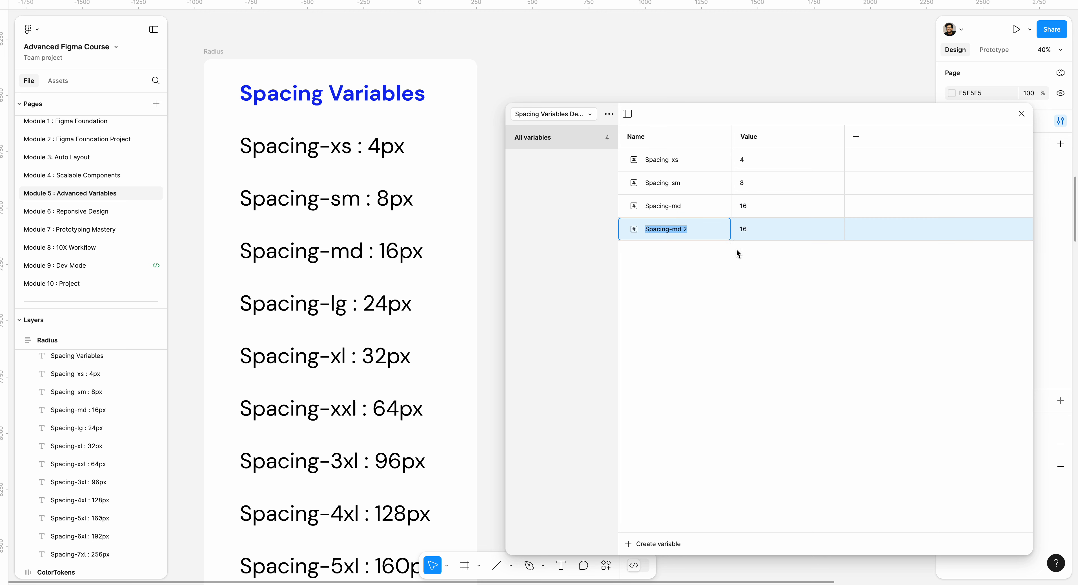
pyautogui.click(709, 233)
pyautogui.press('BackSpace')
pyautogui.press('BackSpace')
pyautogui.press('BackSpace')
pyautogui.press('BackSpace')
pyautogui.write('lg')
# Set the value of Spacing-lg to 24
pyautogui.click(753, 232)
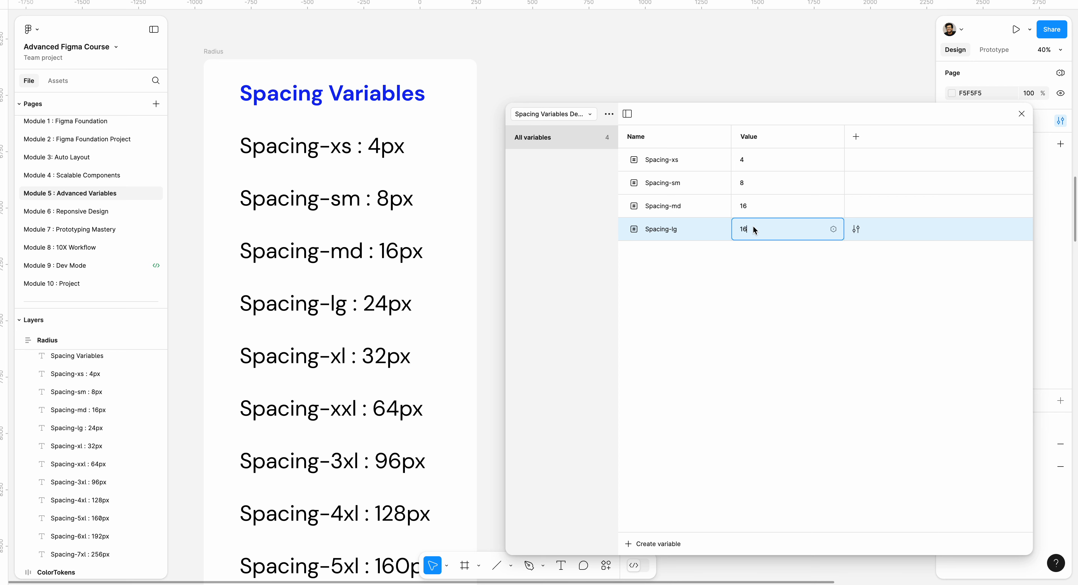
pyautogui.press('BackSpace')
pyautogui.press('BackSpace')
pyautogui.write('24')
pyautogui.press('Return')
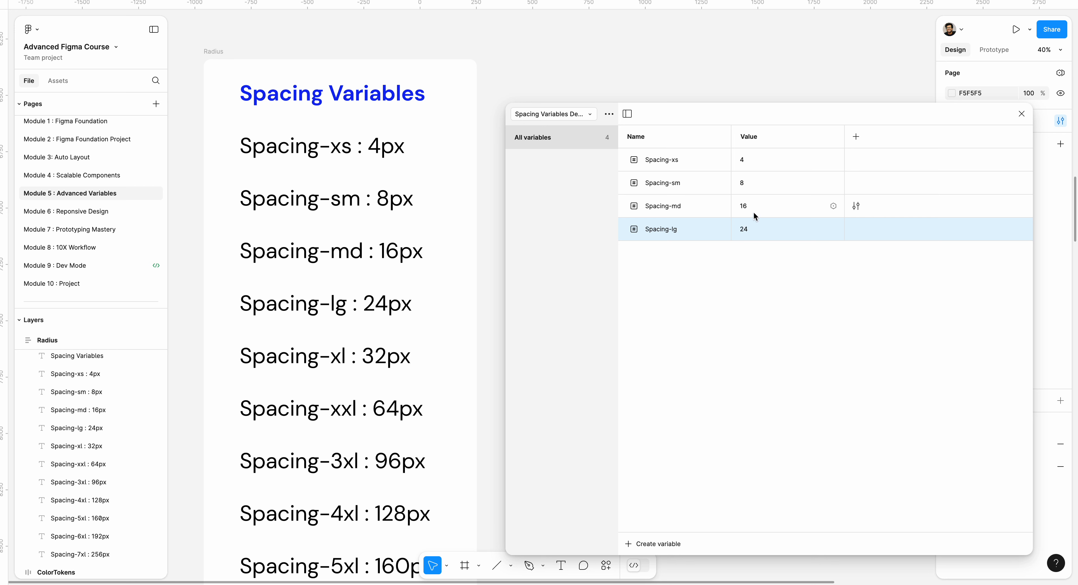
pyautogui.click(750, 278)
# View the variables in the existing SpacingTokens collection and close the variables window
pyautogui.click(577, 114)
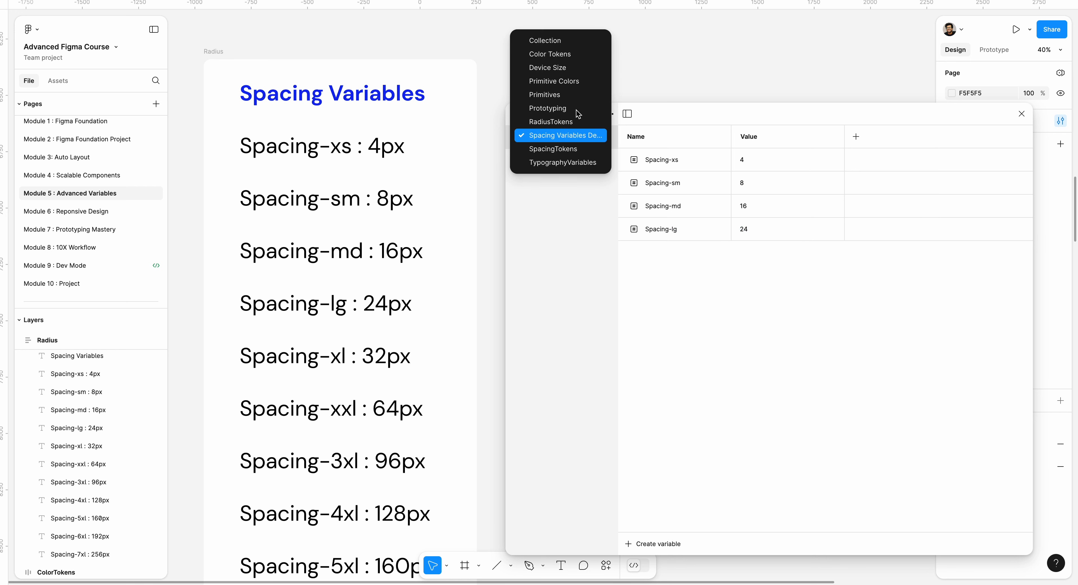
pyautogui.click(570, 148)
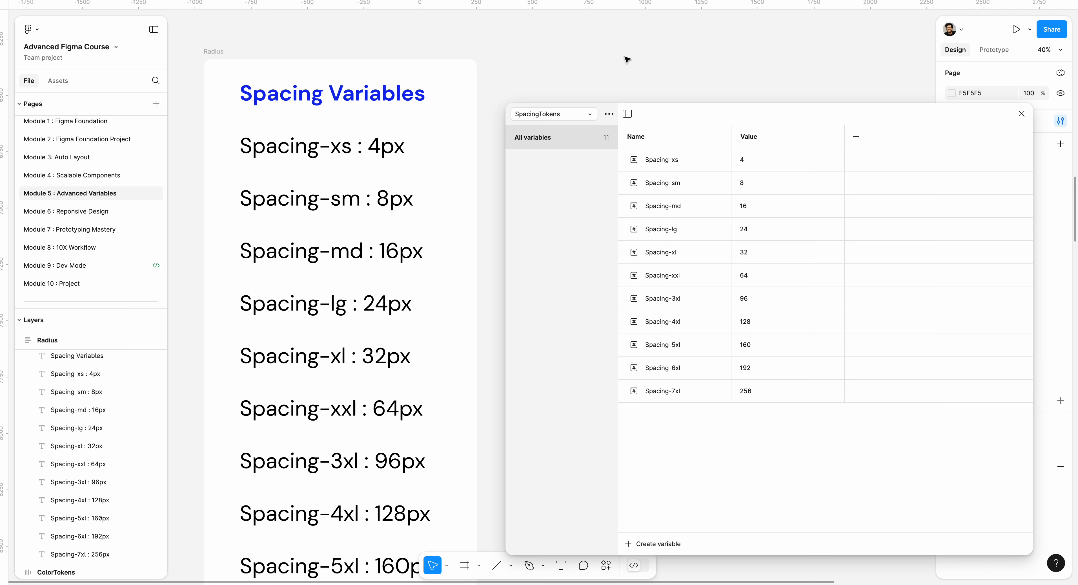
pyautogui.click(1022, 114)
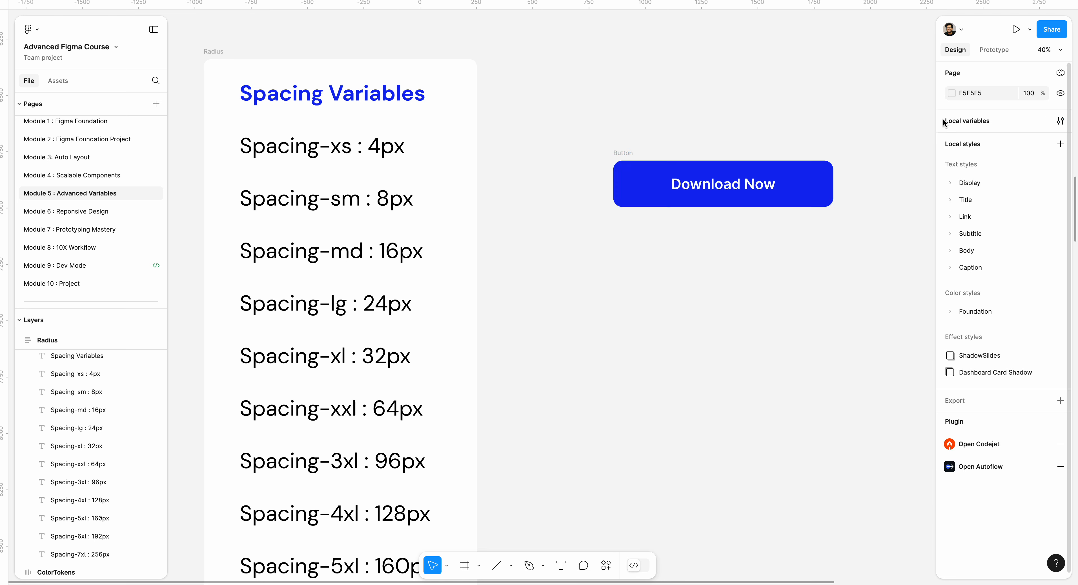
# Add a "Download Now" text below the blue button and wrap it in an auto layout frame
pyautogui.moveTo(787, 224); pyautogui.dragTo(623, 324)
pyautogui.scroll(-3, 540, 329)
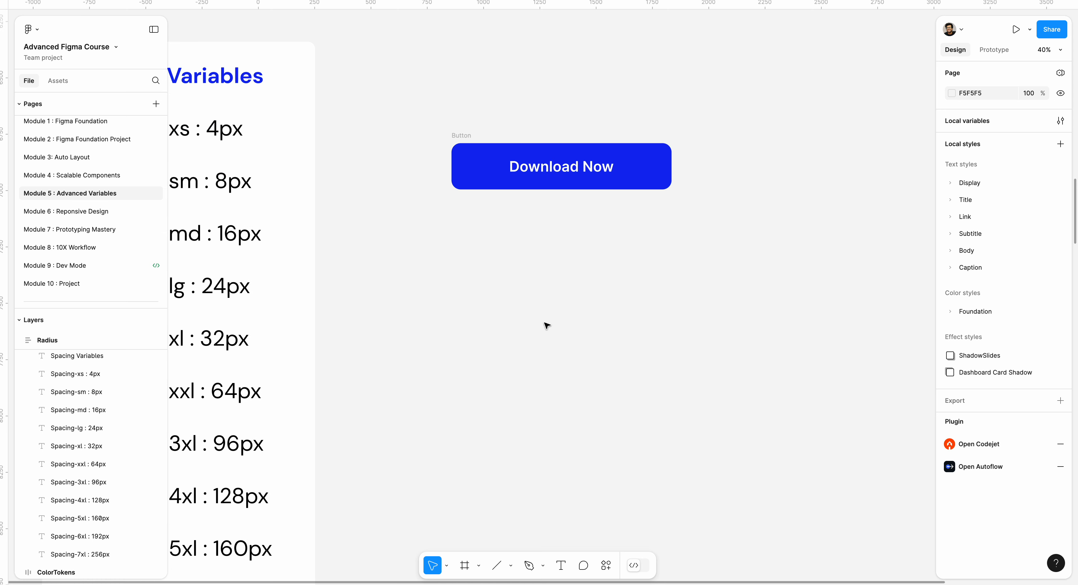
pyautogui.press('t')
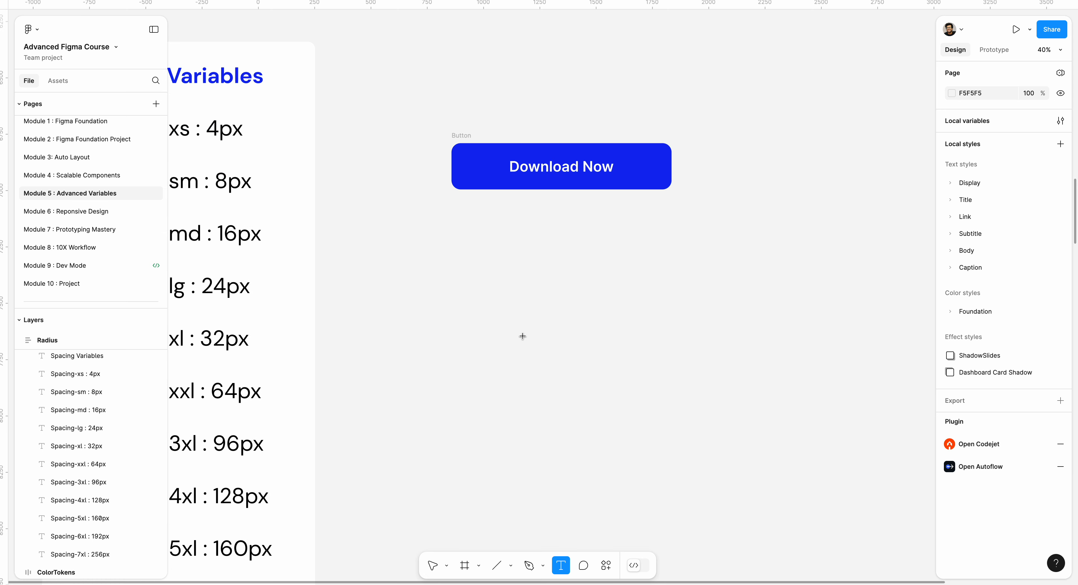
pyautogui.click(538, 332)
pyautogui.write('So')
pyautogui.press('BackSpace')
pyautogui.press('BackSpace')
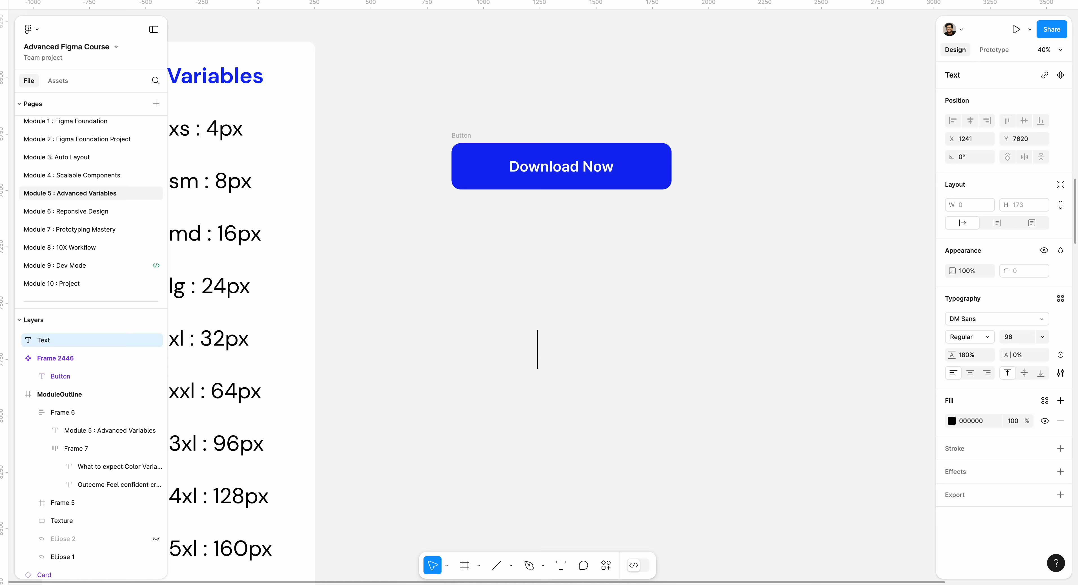
pyautogui.write('D')
pyautogui.press('BackSpace')
pyautogui.write('D')
pyautogui.press('BackSpace')
pyautogui.write('Download Now')
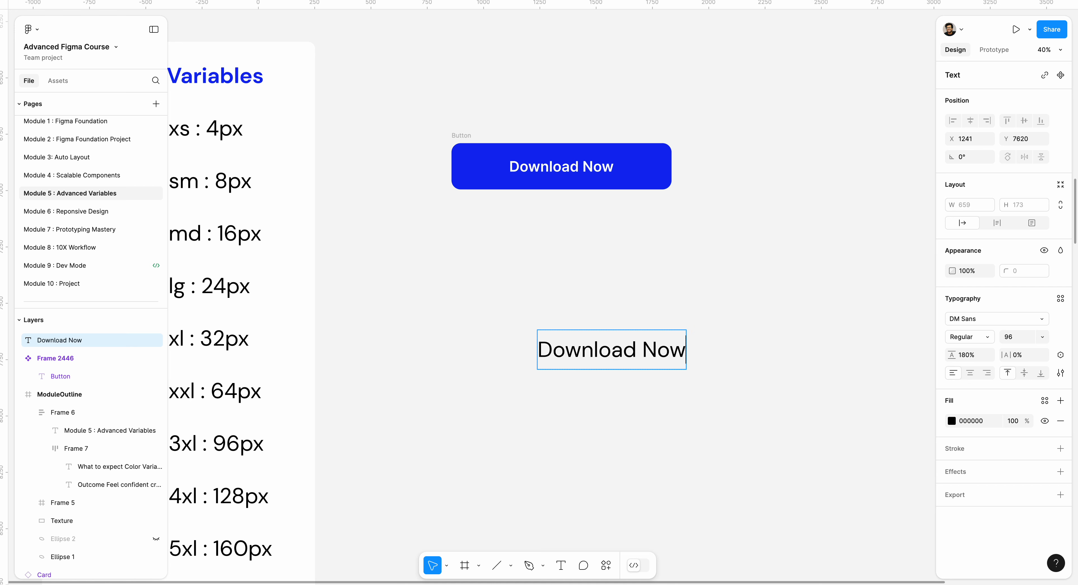
pyautogui.press('Escape')
pyautogui.hotkey('shift', 'a')
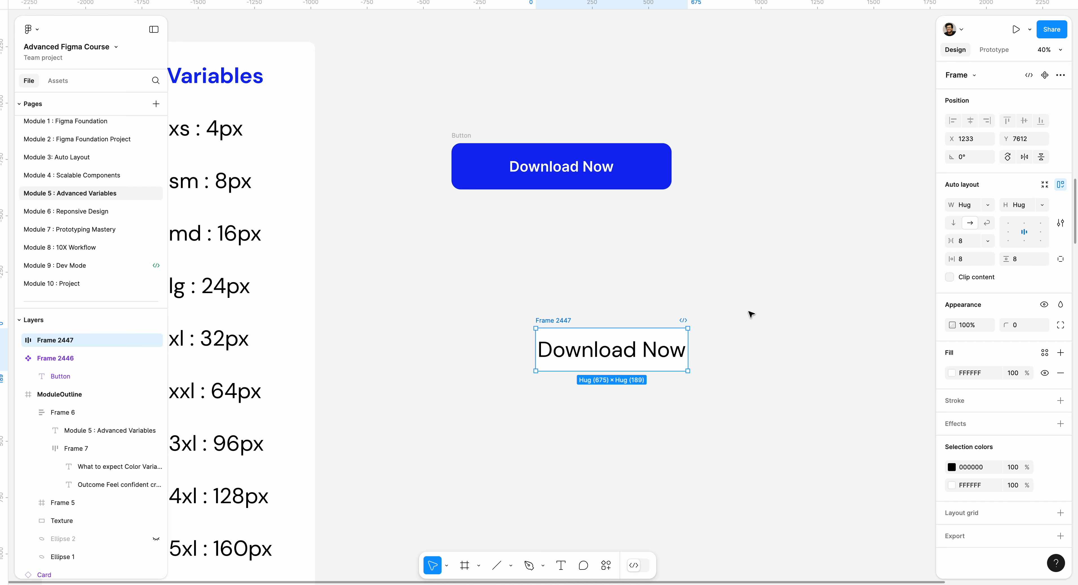
# Try Spacing-md and Spacing-xl in turn as the new frame's horizontal padding
pyautogui.click(989, 259)
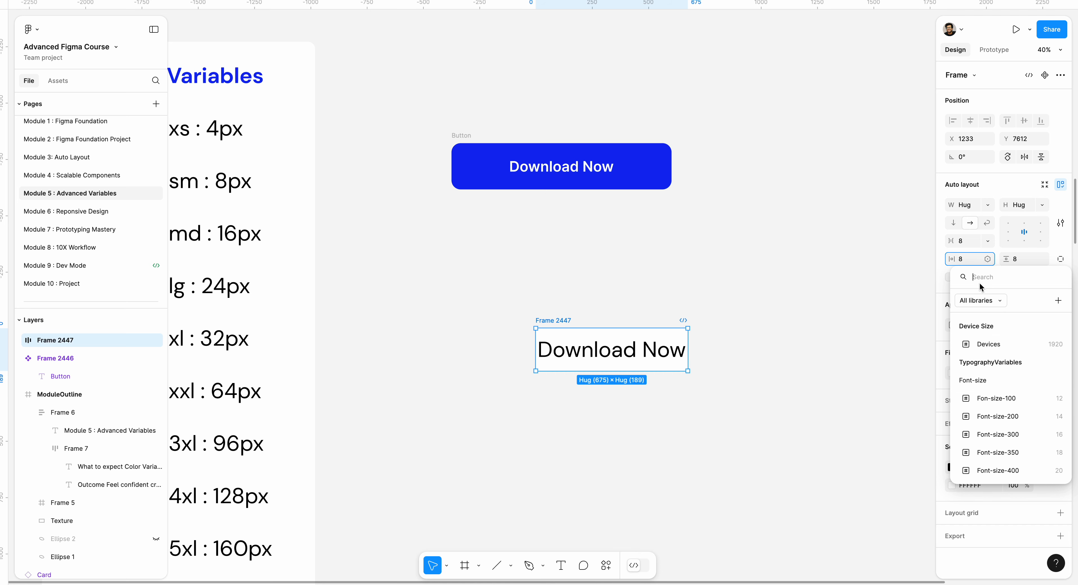
pyautogui.write('spac')
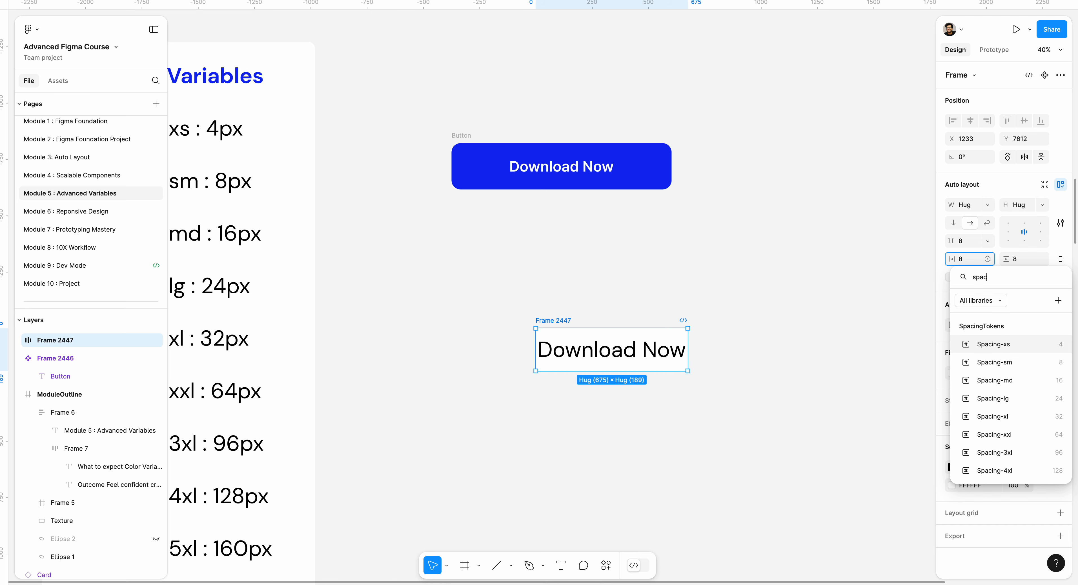
pyautogui.click(1011, 380)
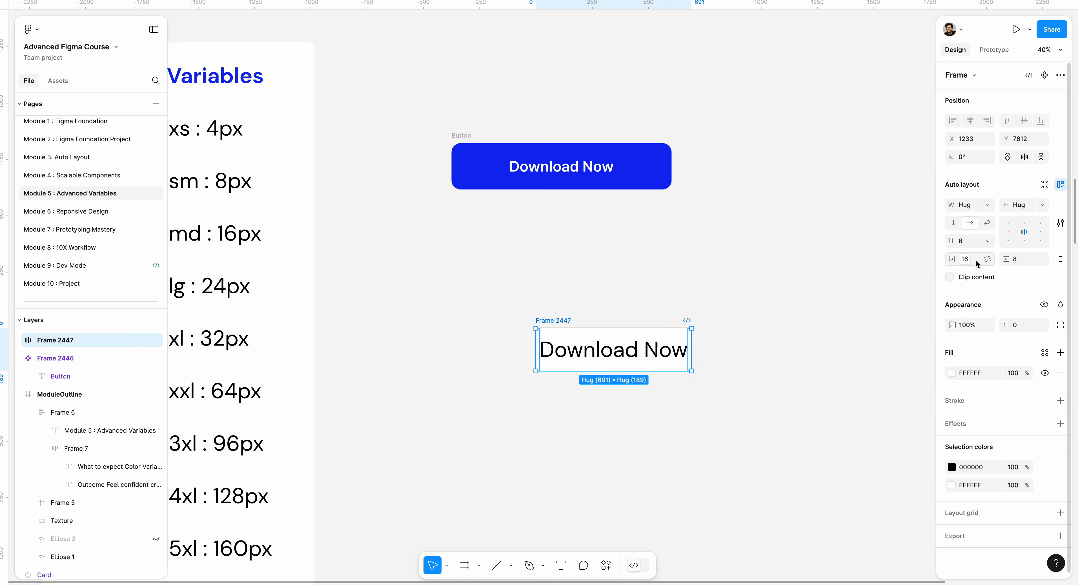
pyautogui.click(964, 260)
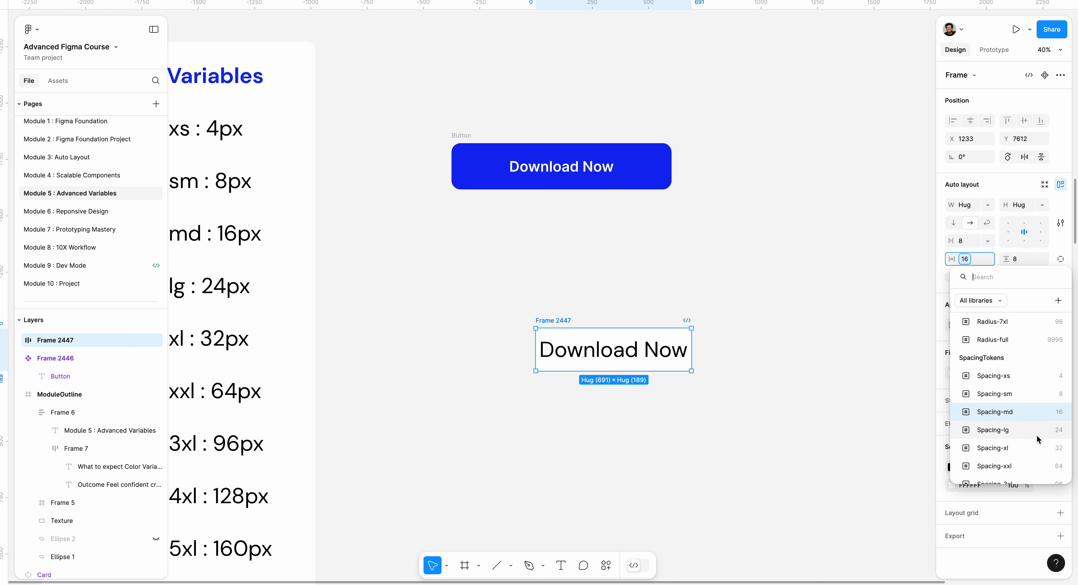
pyautogui.click(1038, 448)
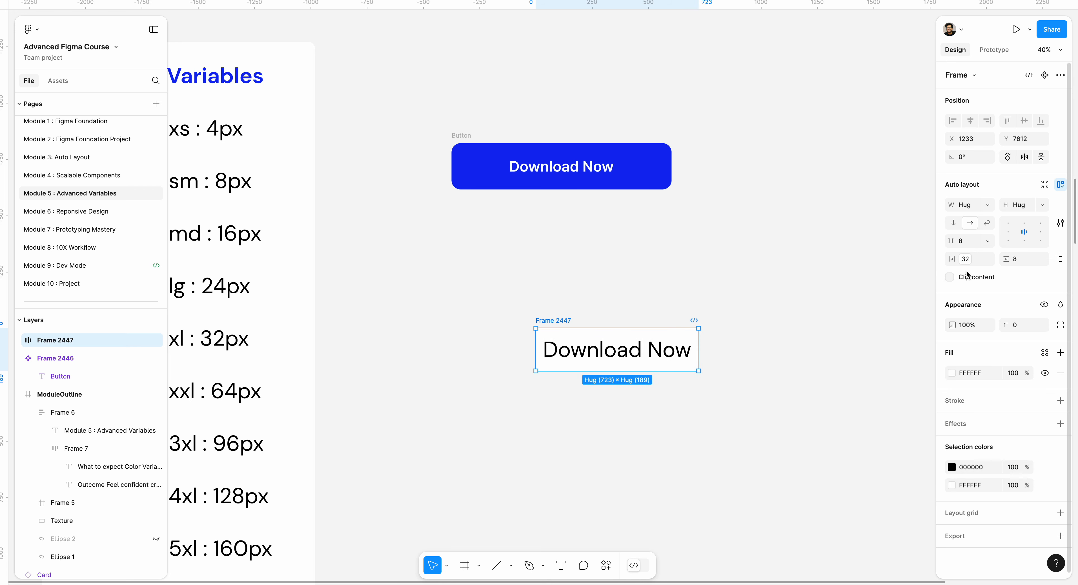
# Bind the new frame's horizontal padding to the Spacing-4xl variable
pyautogui.click(965, 258)
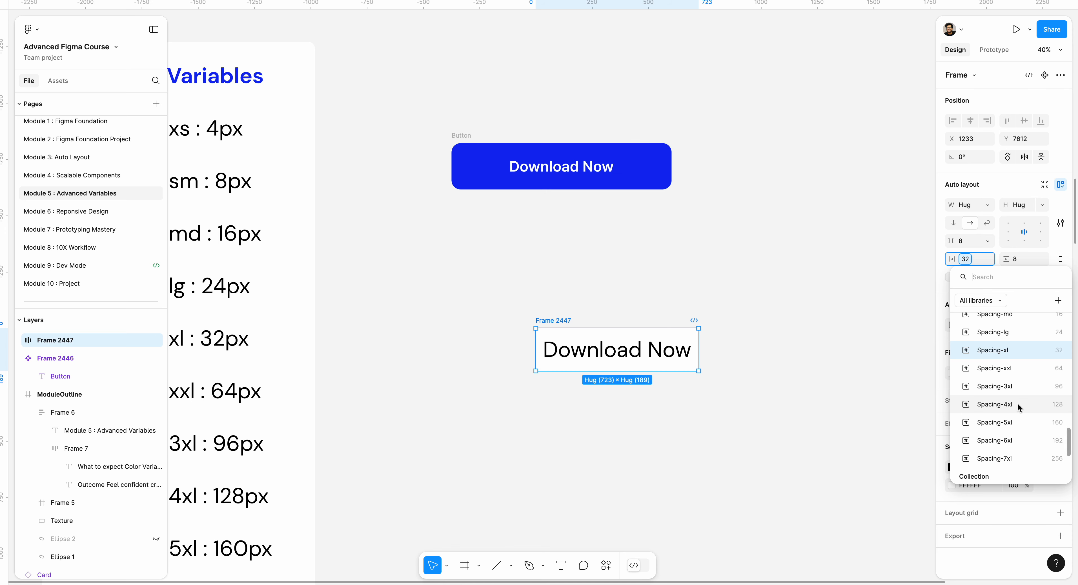
pyautogui.press('Escape')
pyautogui.click(807, 339)
pyautogui.click(662, 344)
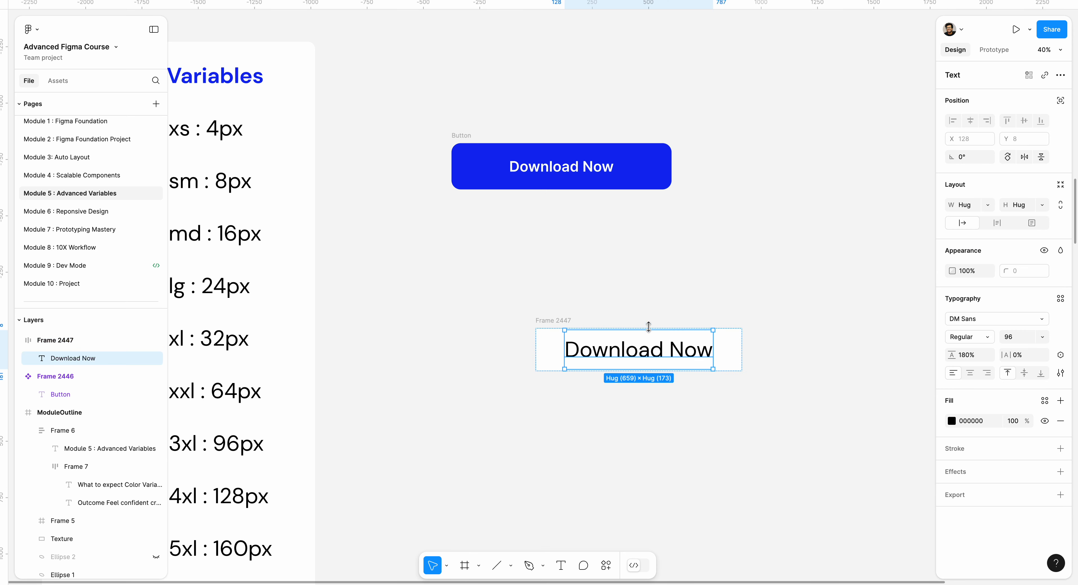
# Bind the frame's vertical padding to Spacing-xl and move the frame to about X 1058, Y 7602
pyautogui.click(546, 322)
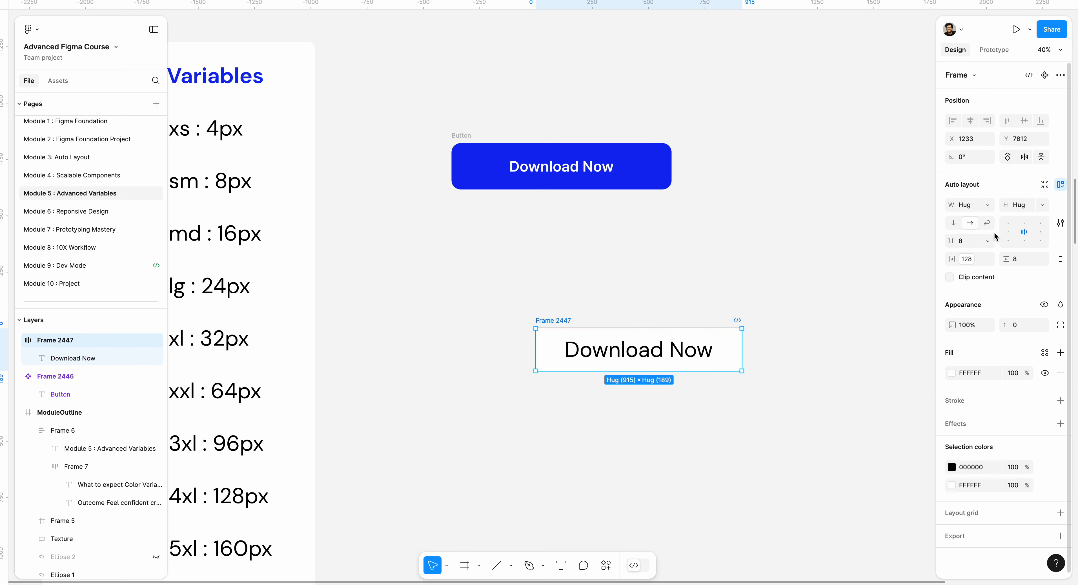
pyautogui.click(1043, 258)
pyautogui.write('spacing')
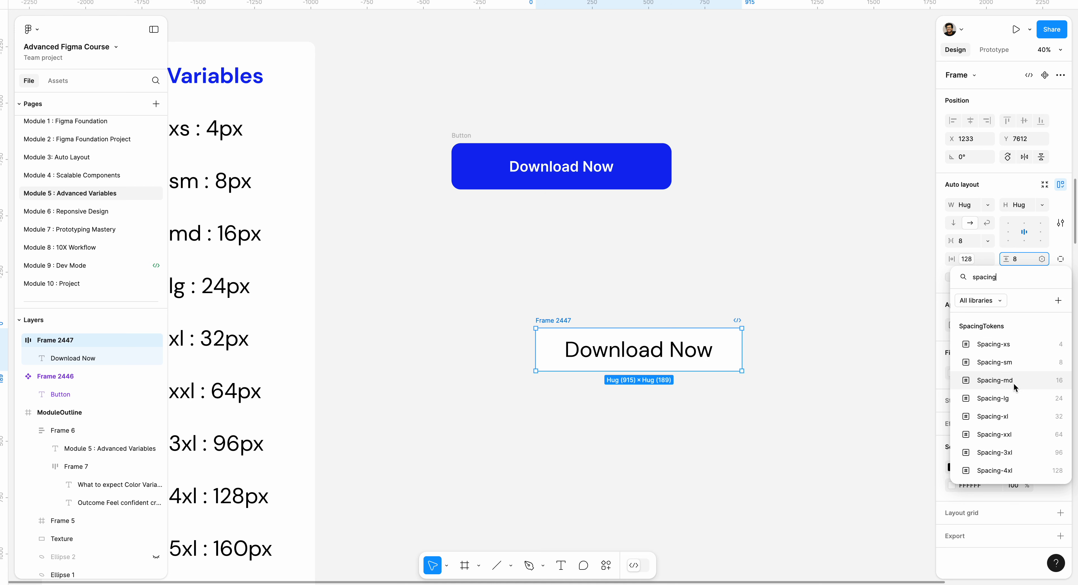
pyautogui.click(1011, 416)
pyautogui.press('Escape')
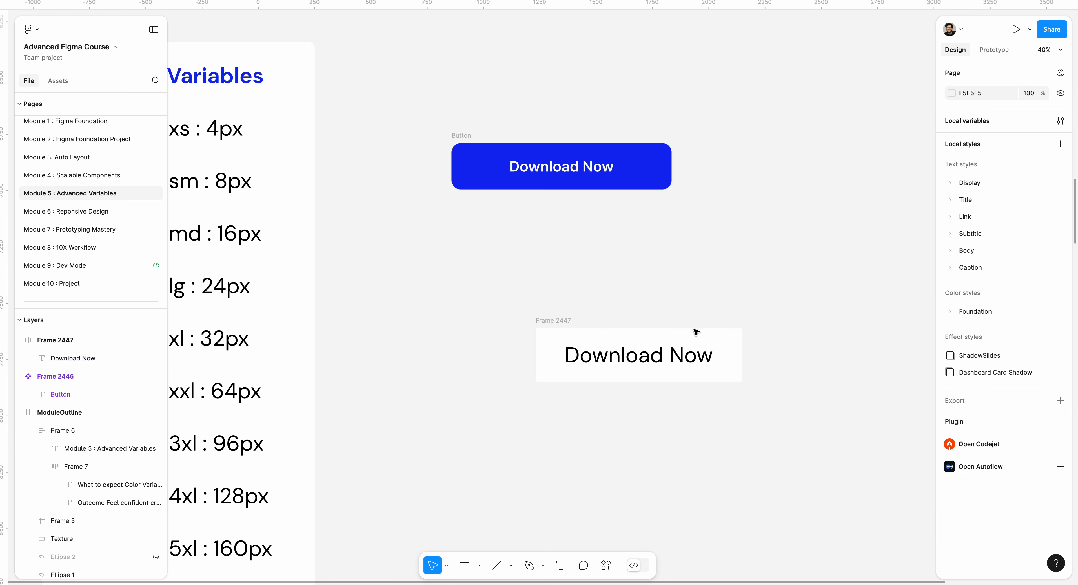
pyautogui.moveTo(566, 326); pyautogui.dragTo(527, 324)
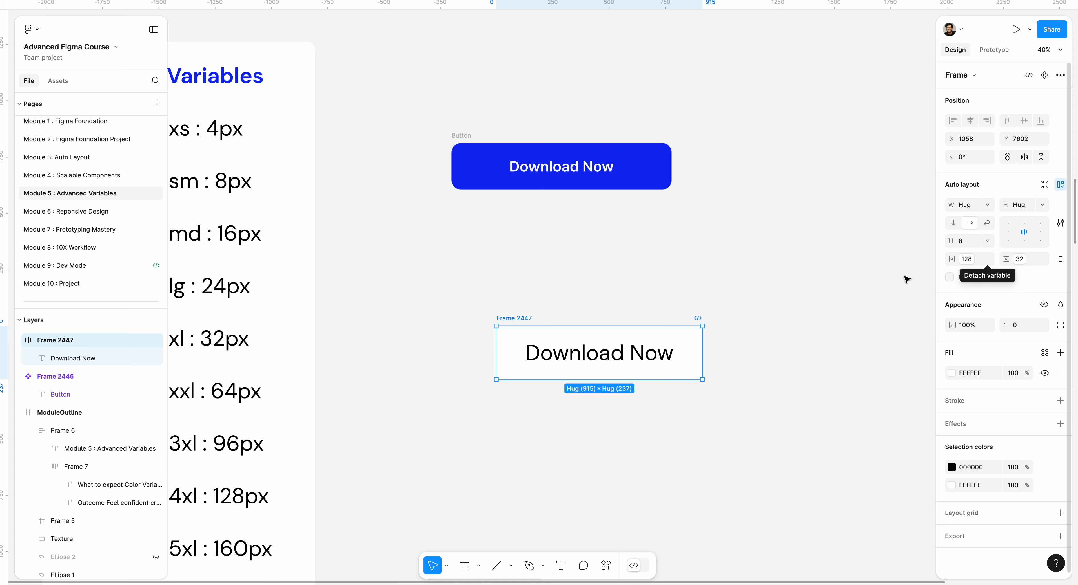
pyautogui.click(797, 285)
# Set the new frame's corner radius to 16
pyautogui.click(535, 319)
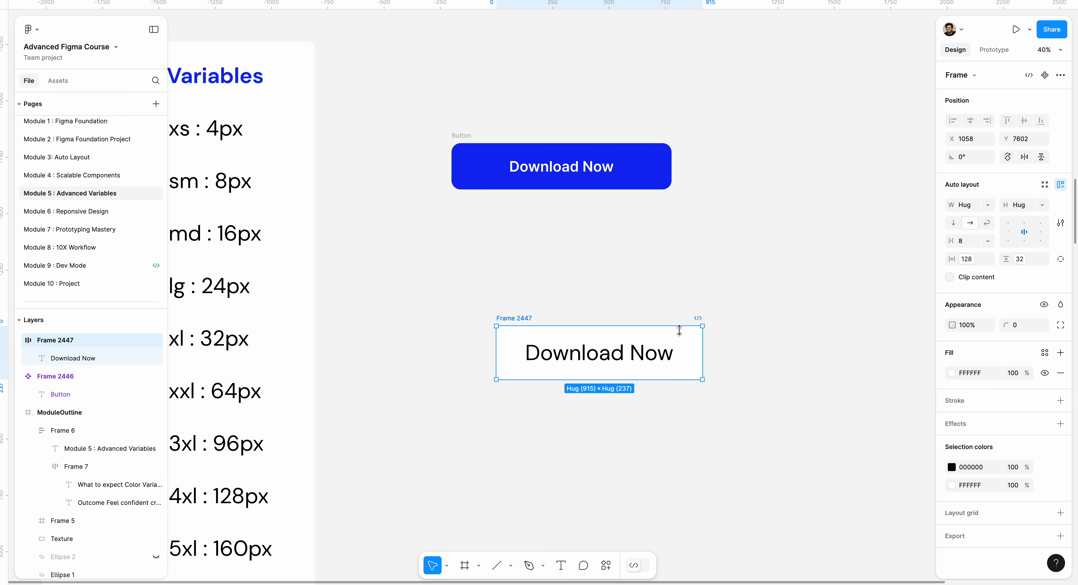
pyautogui.click(1027, 331)
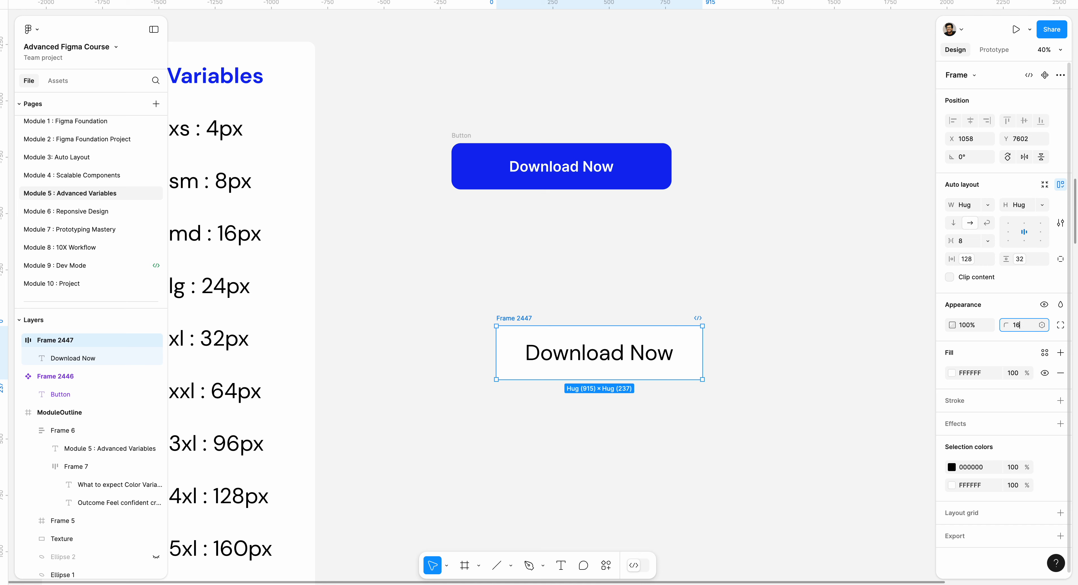
pyautogui.press('Return')
pyautogui.click(808, 283)
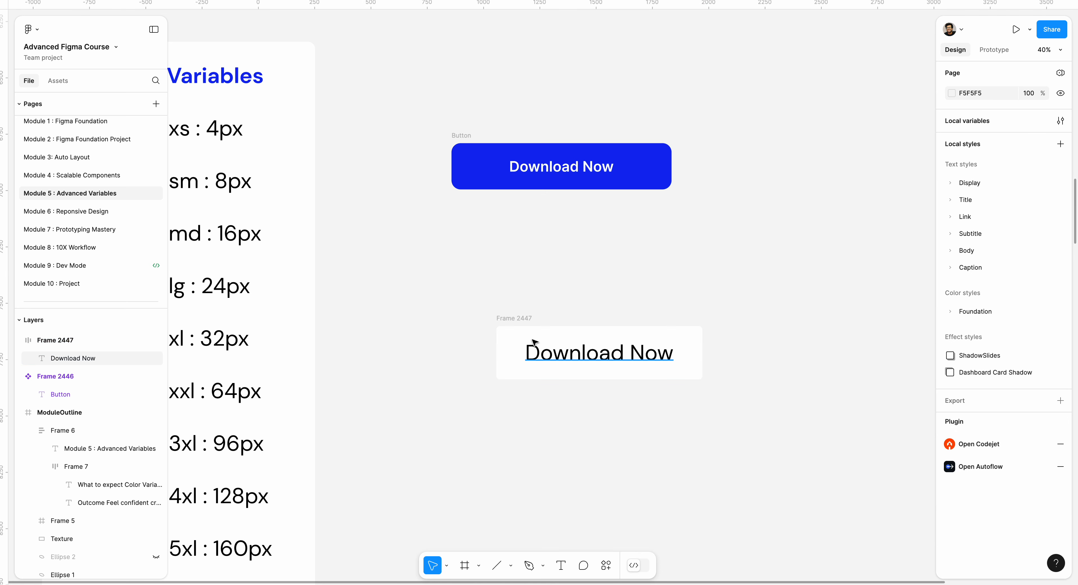
# Apply the Blue-500 library color as the new frame's fill
pyautogui.click(512, 332)
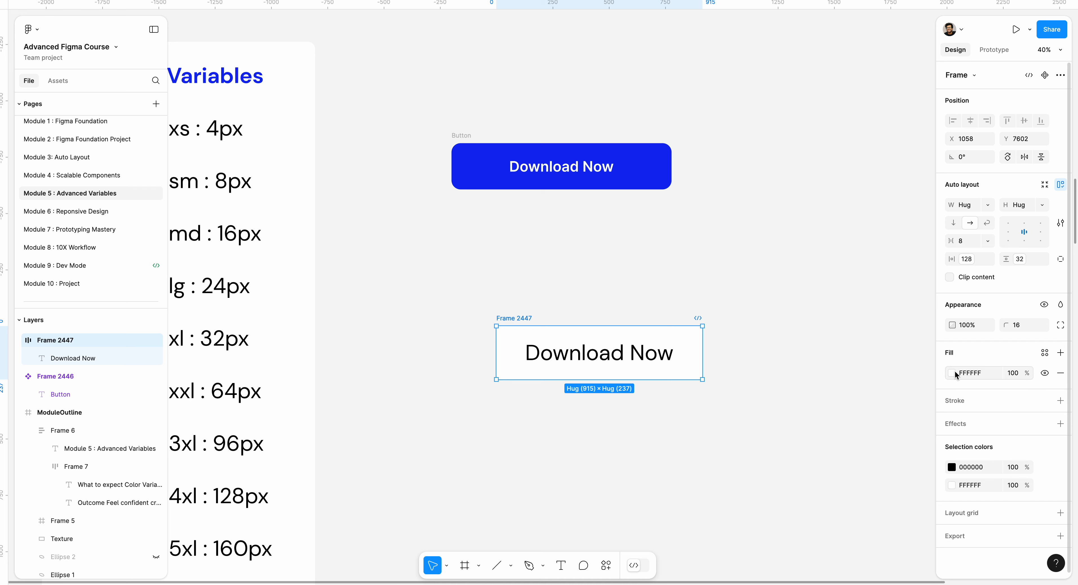
pyautogui.click(954, 373)
pyautogui.click(852, 270)
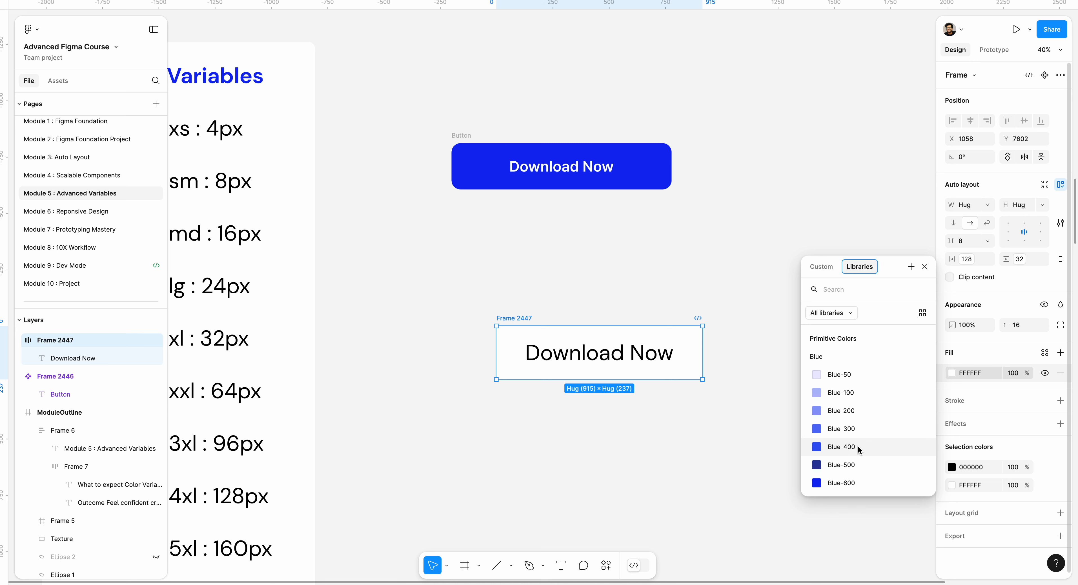
pyautogui.click(857, 460)
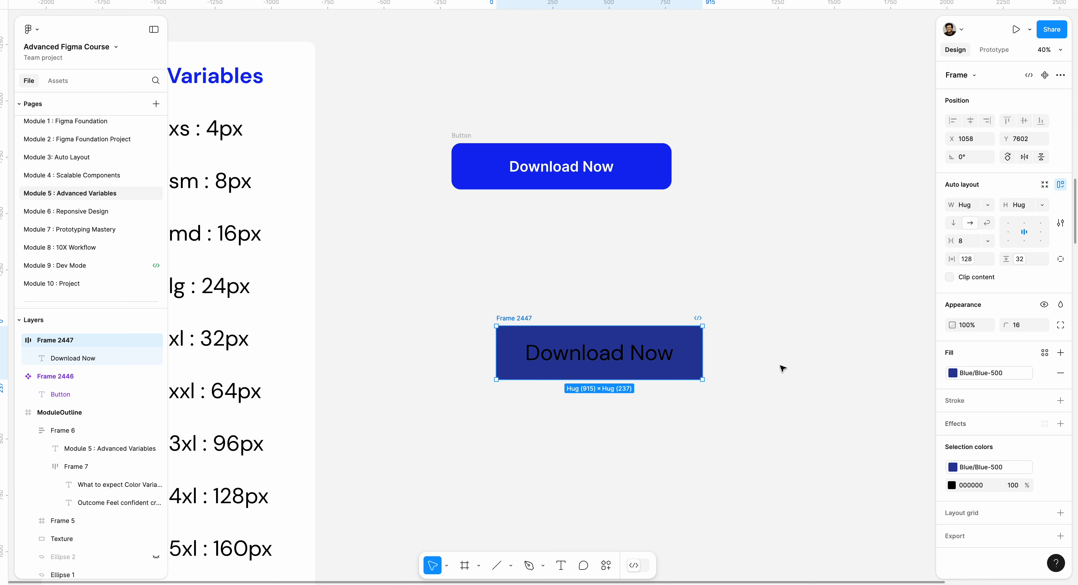
# Apply the Grayscale/text negative style as the fill of the new frame's "Download Now" text
pyautogui.click(596, 352)
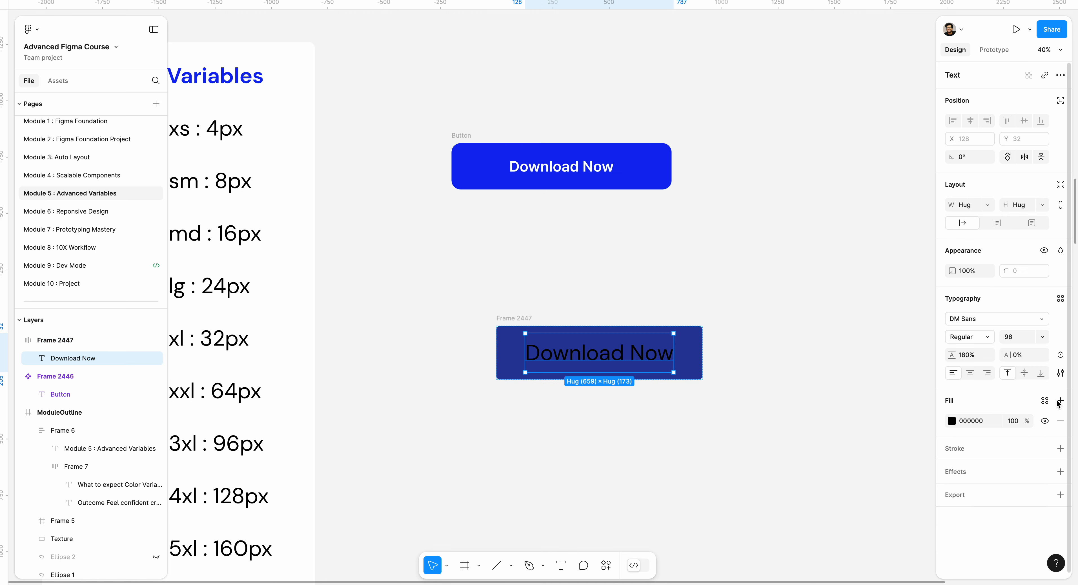
pyautogui.click(1045, 401)
pyautogui.write('nega')
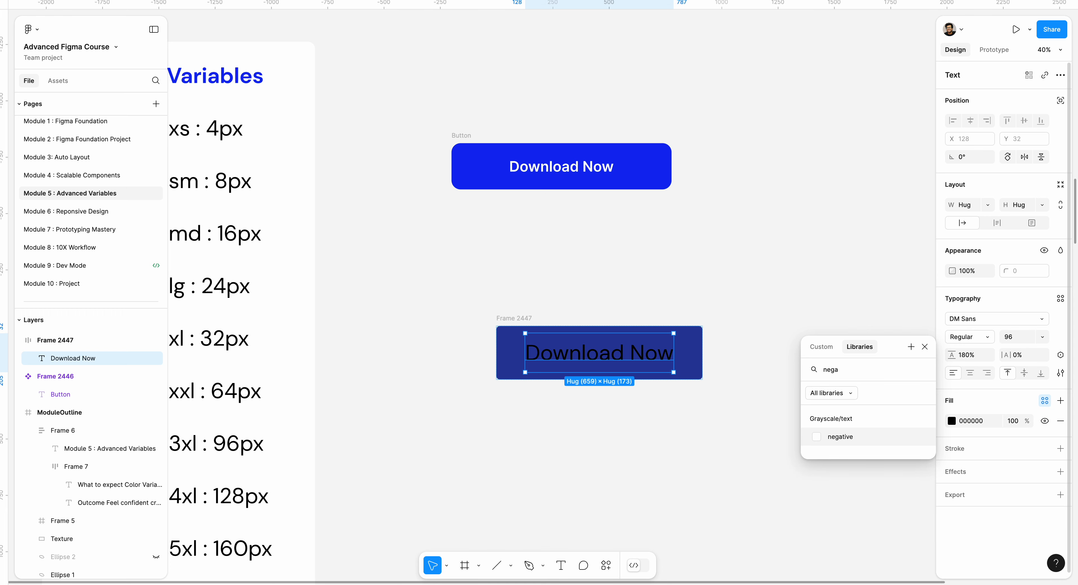
pyautogui.click(840, 436)
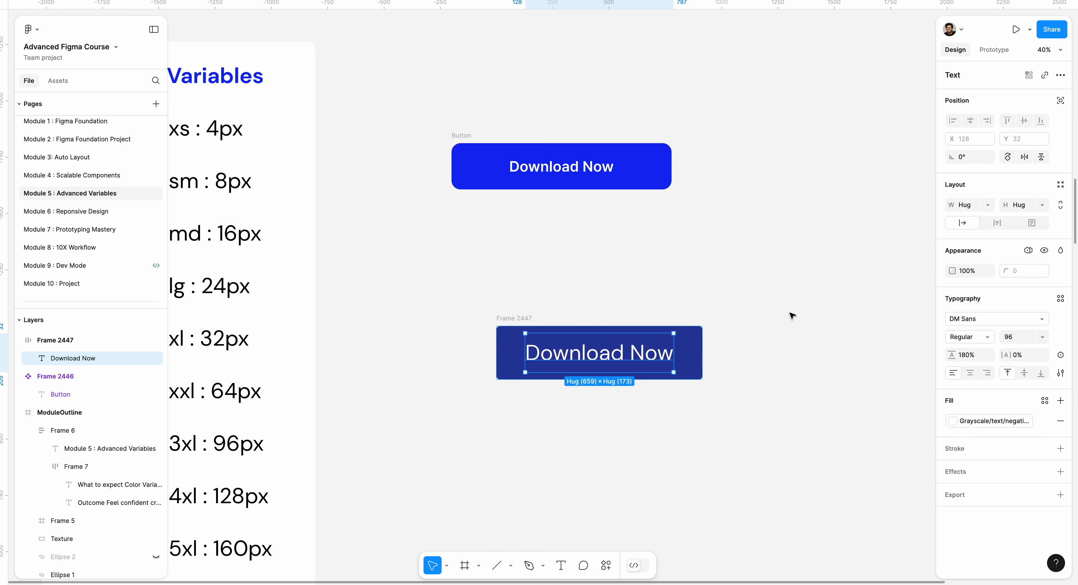
pyautogui.click(756, 293)
# Run the Content Reel plugin and open its Fluent Icons - Regular icon set
pyautogui.hscroll(3, 756, 294)
pyautogui.click(430, 307)
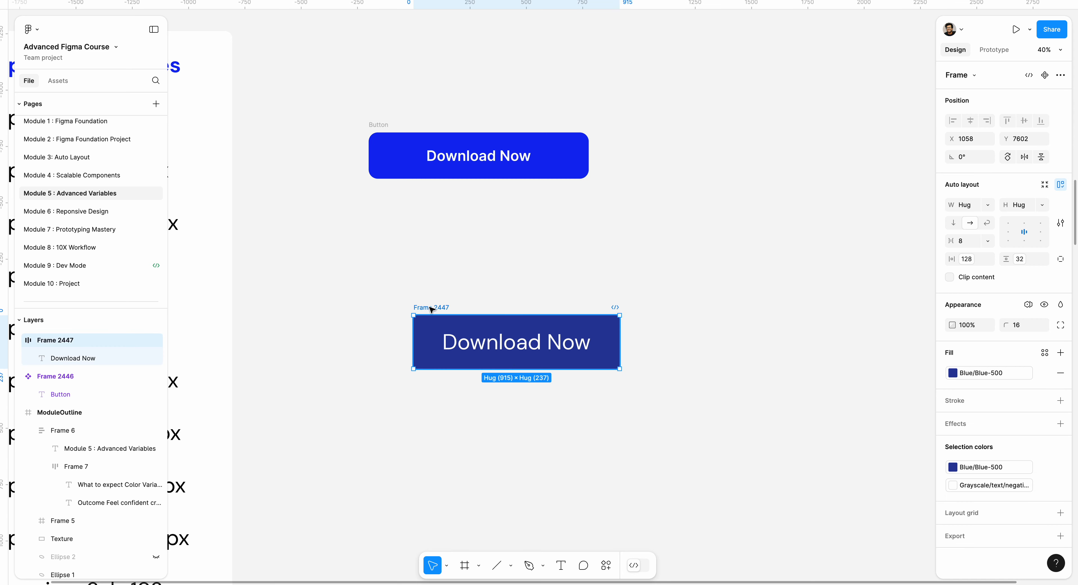
pyautogui.click(558, 256)
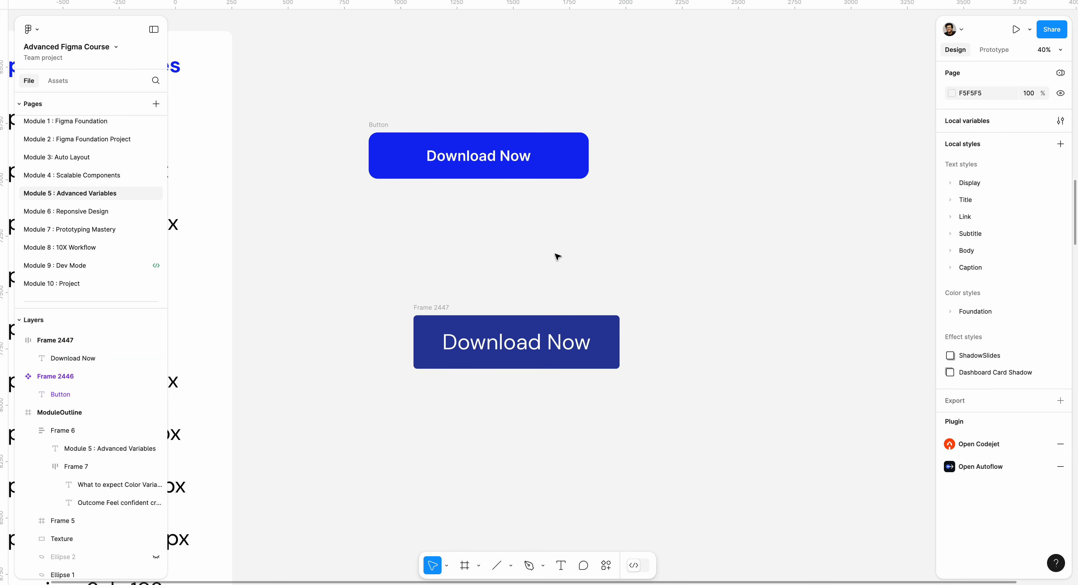
pyautogui.click(606, 565)
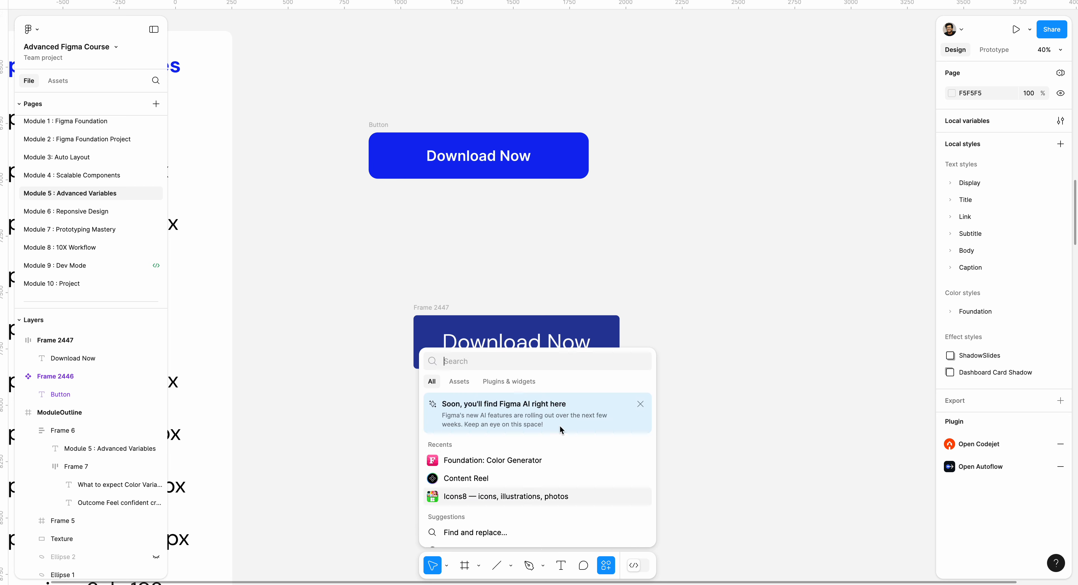
pyautogui.click(496, 381)
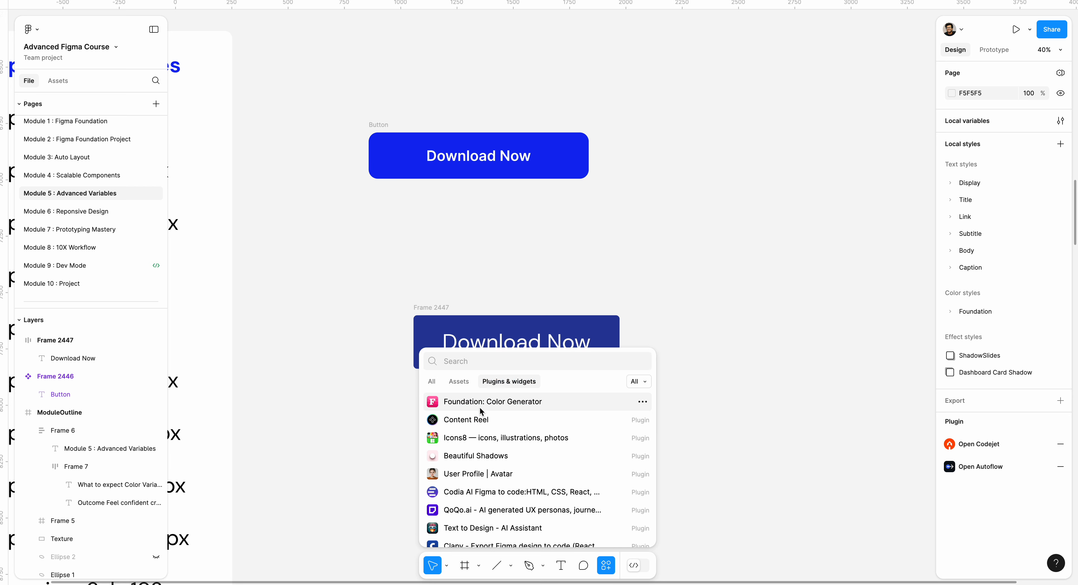
pyautogui.click(479, 416)
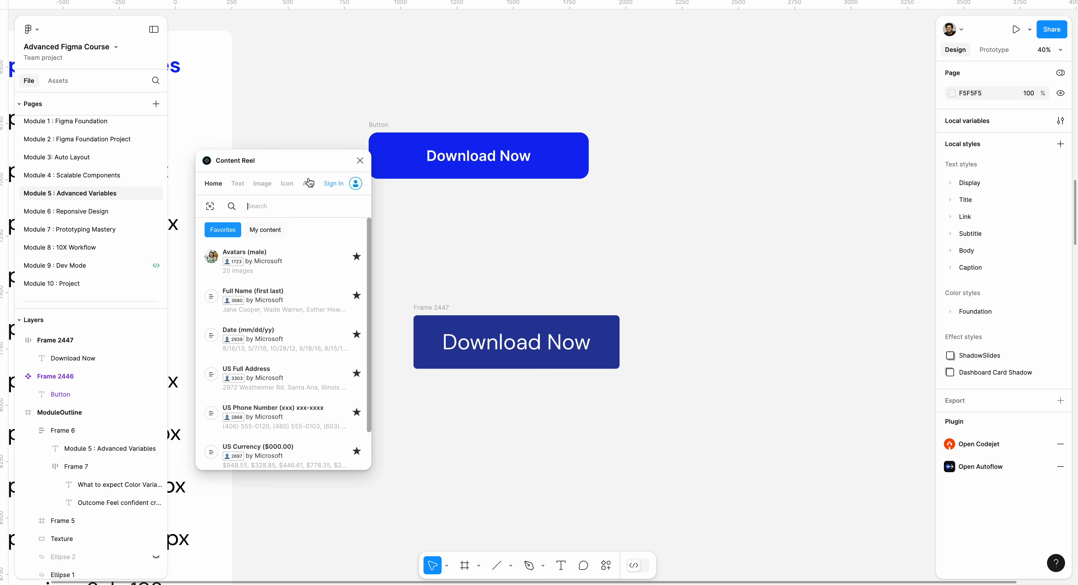
pyautogui.click(286, 186)
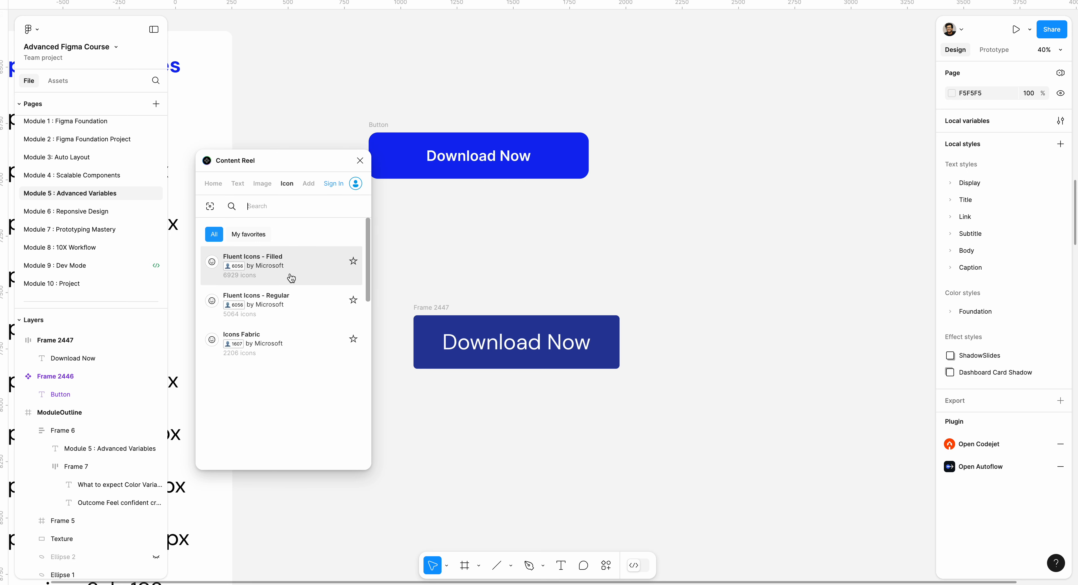
pyautogui.click(288, 309)
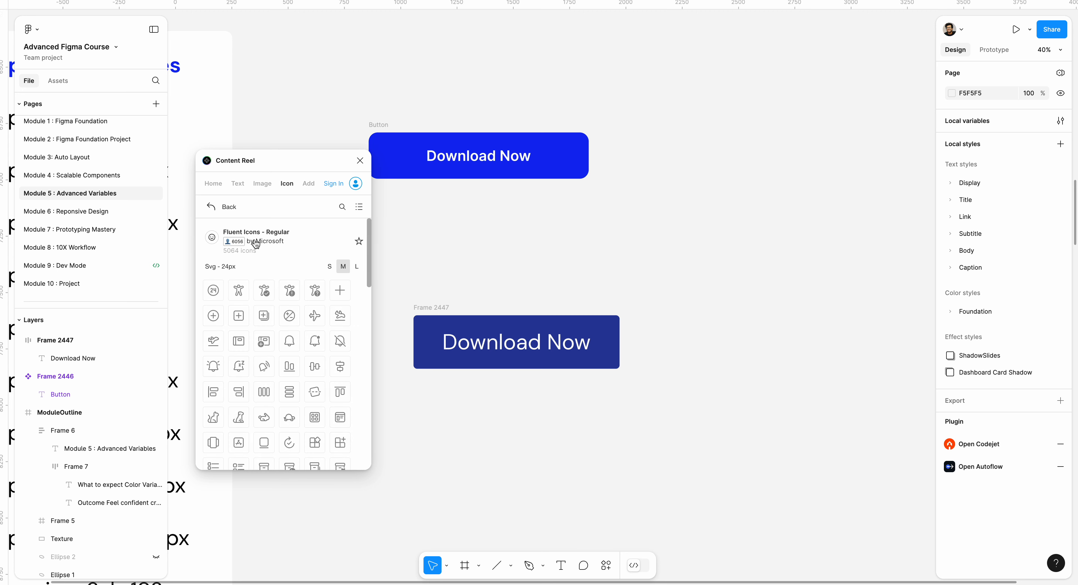
# Insert the plain downward arrow icon from the Fluent Icons - Regular set onto the canvas
pyautogui.scroll(-1, 282, 251)
pyautogui.scroll(-3, 282, 252)
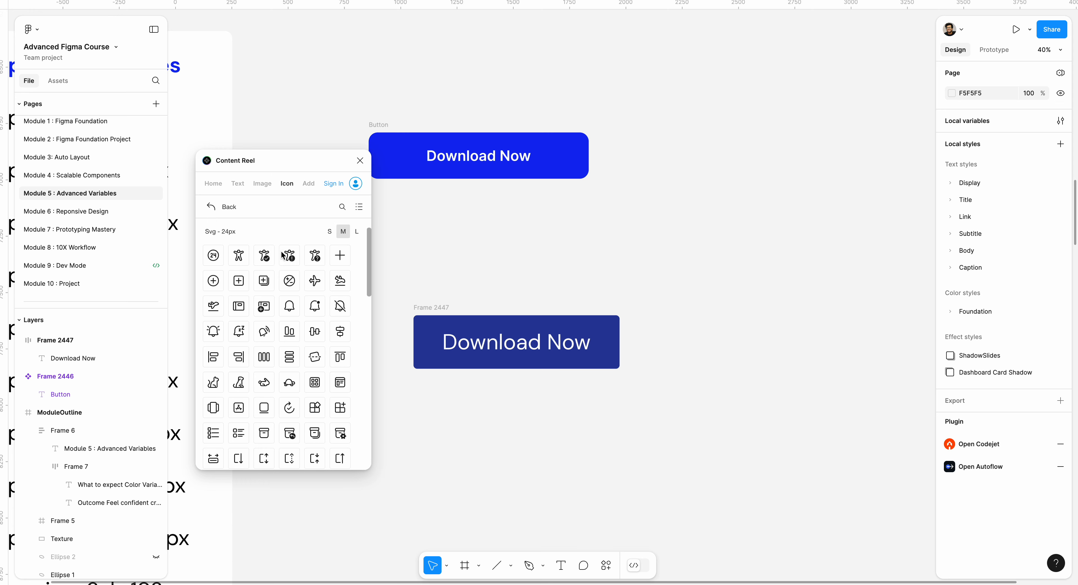
pyautogui.scroll(-10, 267, 263)
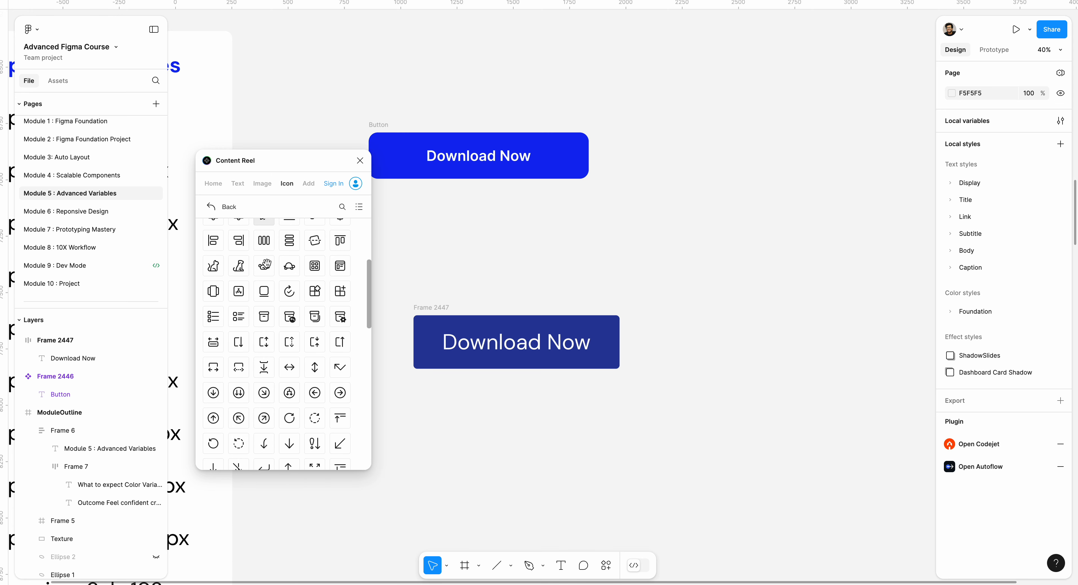
pyautogui.scroll(-1, 267, 262)
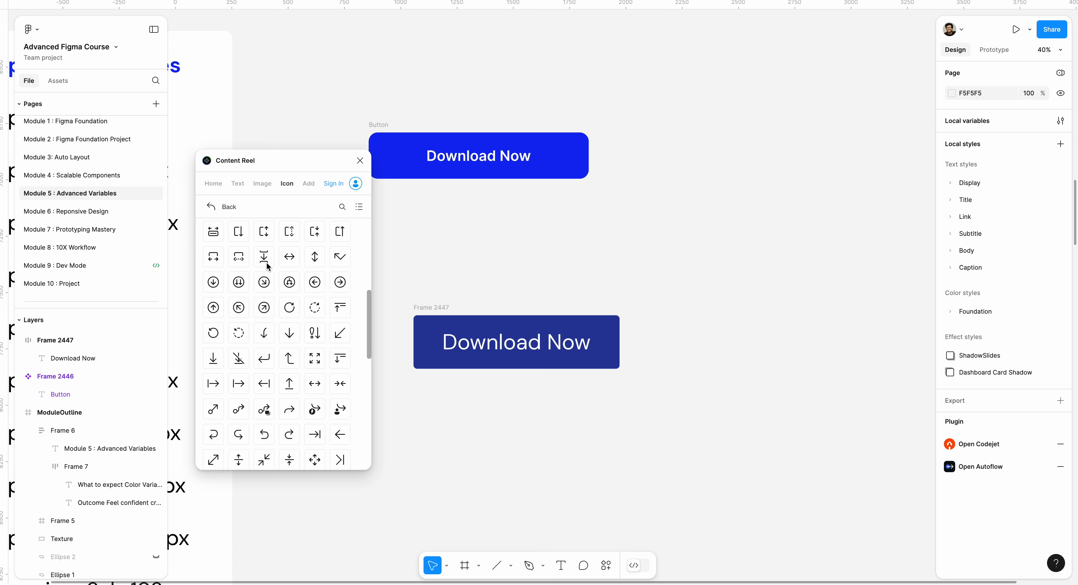
pyautogui.moveTo(288, 334); pyautogui.dragTo(562, 349)
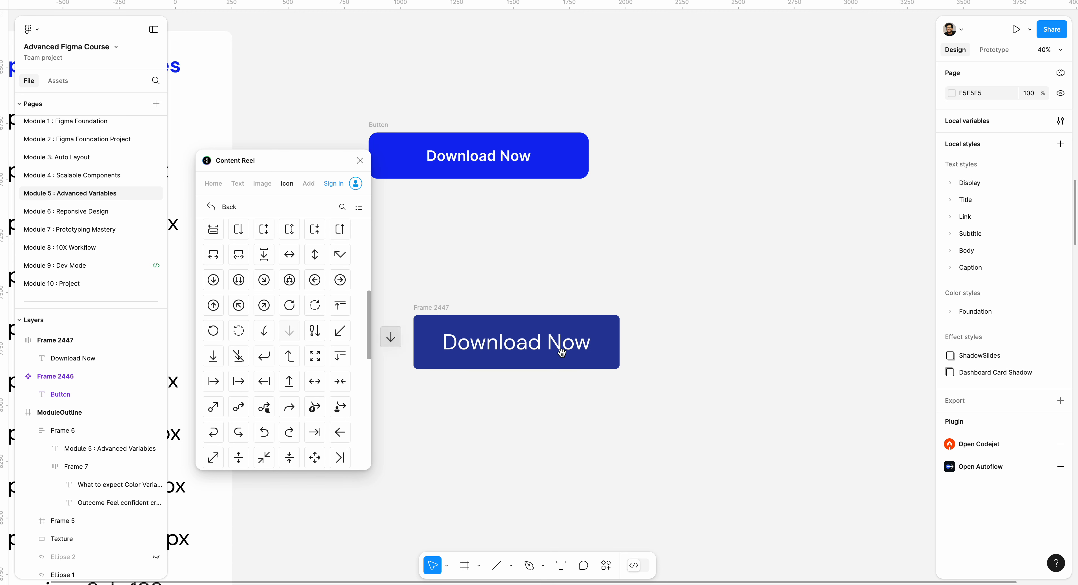
pyautogui.click(293, 333)
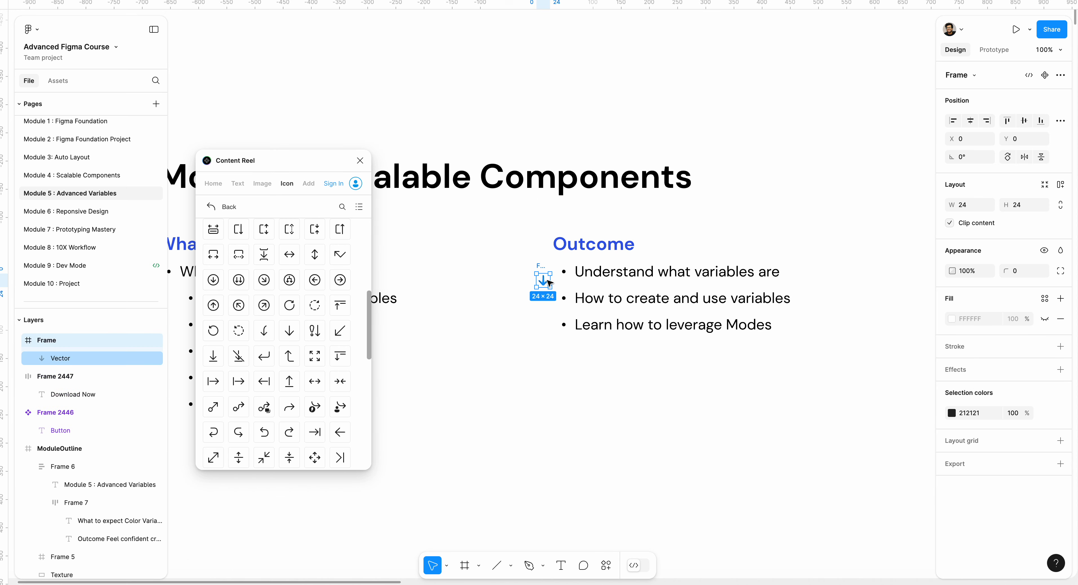
# Move the inserted arrow icon onto the end of the dark blue Download Now button, after its text
pyautogui.moveTo(546, 302); pyautogui.dragTo(628, 343)
pyautogui.scroll(-6, 567, 385)
pyautogui.scroll(-4, 571, 385)
pyautogui.hscroll(4, 570, 385)
pyautogui.scroll(-3, 679, 409)
pyautogui.scroll(4, 664, 407)
pyautogui.scroll(5, 635, 356)
pyautogui.scroll(-8, 686, 339)
pyautogui.scroll(3, 679, 360)
pyautogui.scroll(3, 539, 339)
pyautogui.hscroll(-3, 628, 343)
pyautogui.hscroll(-1, 619, 344)
pyautogui.click(613, 343)
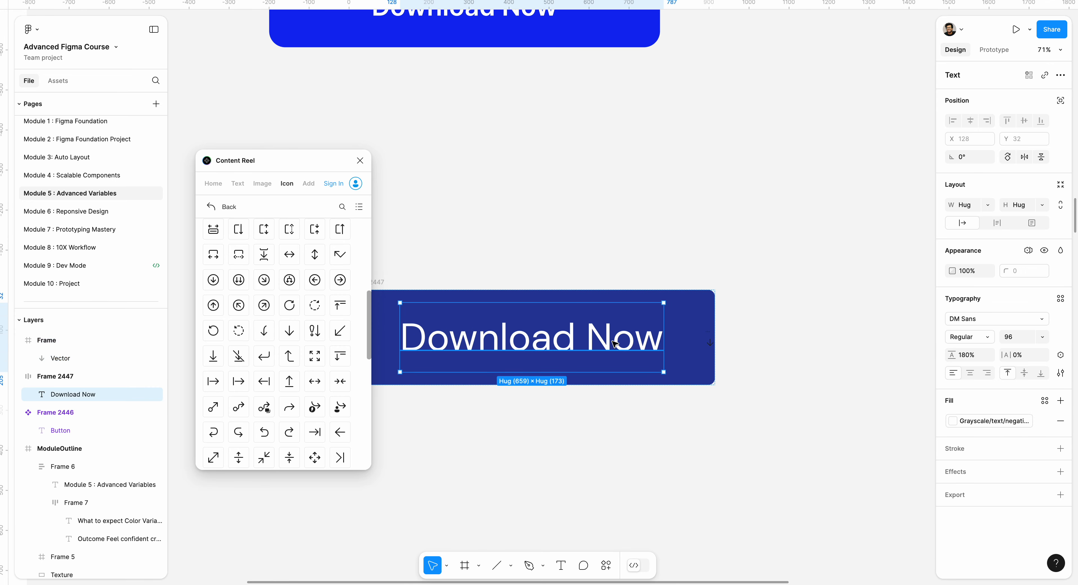
pyautogui.click(652, 296)
pyautogui.click(655, 296)
pyautogui.scroll(-3, 688, 307)
pyautogui.scroll(3, 708, 324)
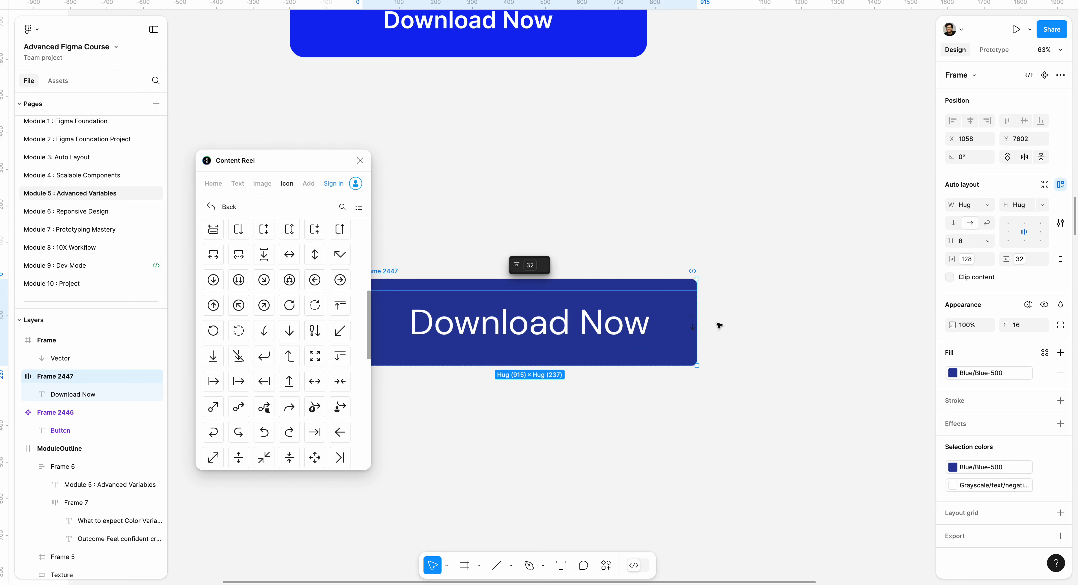
# Place the arrow vector inside the button's auto layout directly after the text and scale it up to about 58 × 65
pyautogui.moveTo(693, 326); pyautogui.dragTo(649, 328)
pyautogui.press('k')
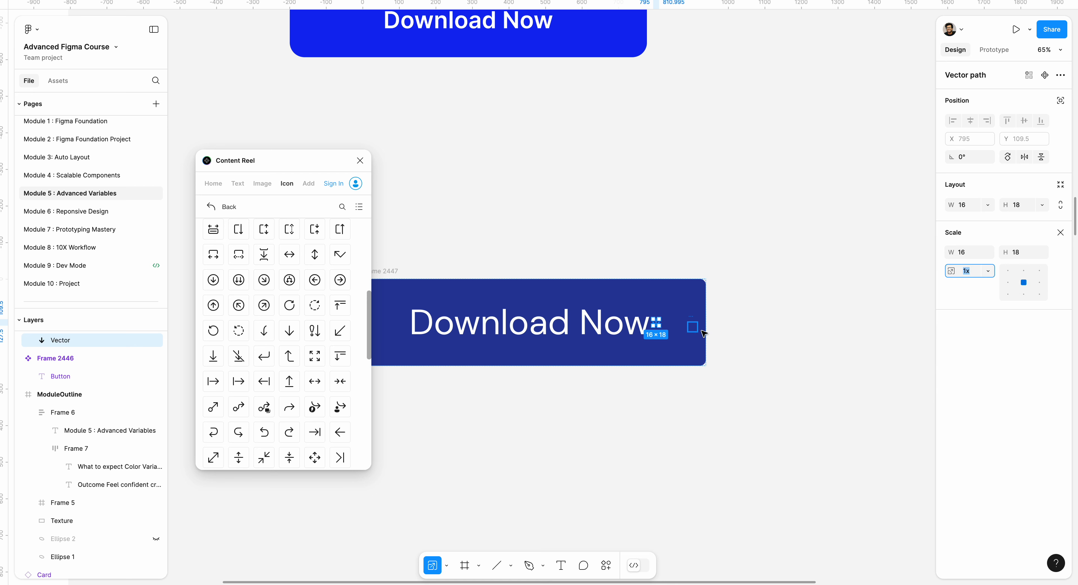
pyautogui.moveTo(659, 328); pyautogui.dragTo(667, 335)
pyautogui.click(760, 323)
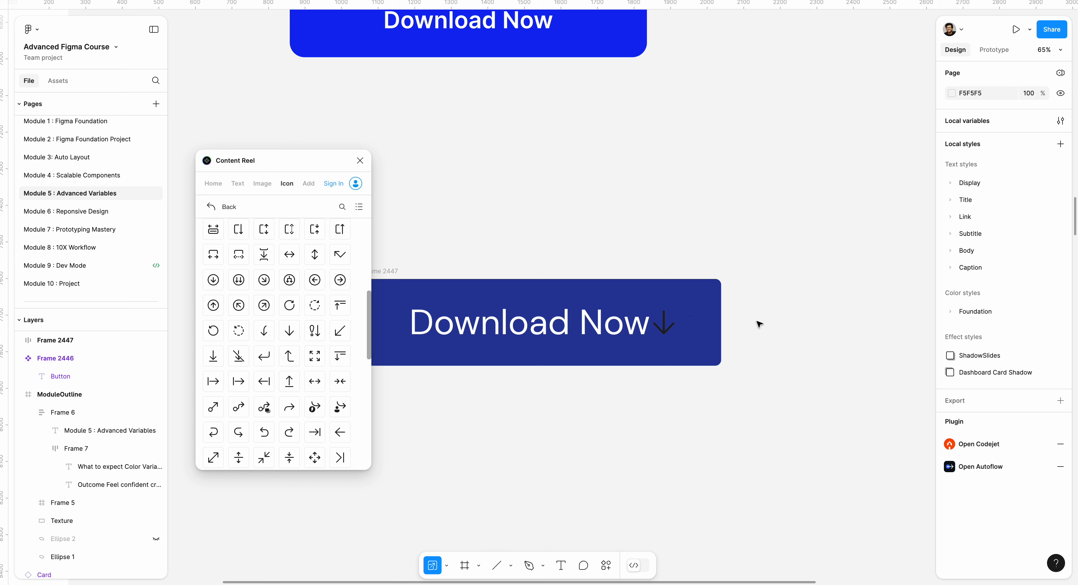
# Wrap the Download Now text and the arrow together in a nested auto layout frame
pyautogui.click(630, 328)
pyautogui.moveTo(661, 331)
pyautogui.mouseDown()
pyautogui.moveTo(771, 356)
pyautogui.moveTo(772, 345)
pyautogui.moveTo(651, 331)
pyautogui.mouseUp()
pyautogui.click(641, 325)
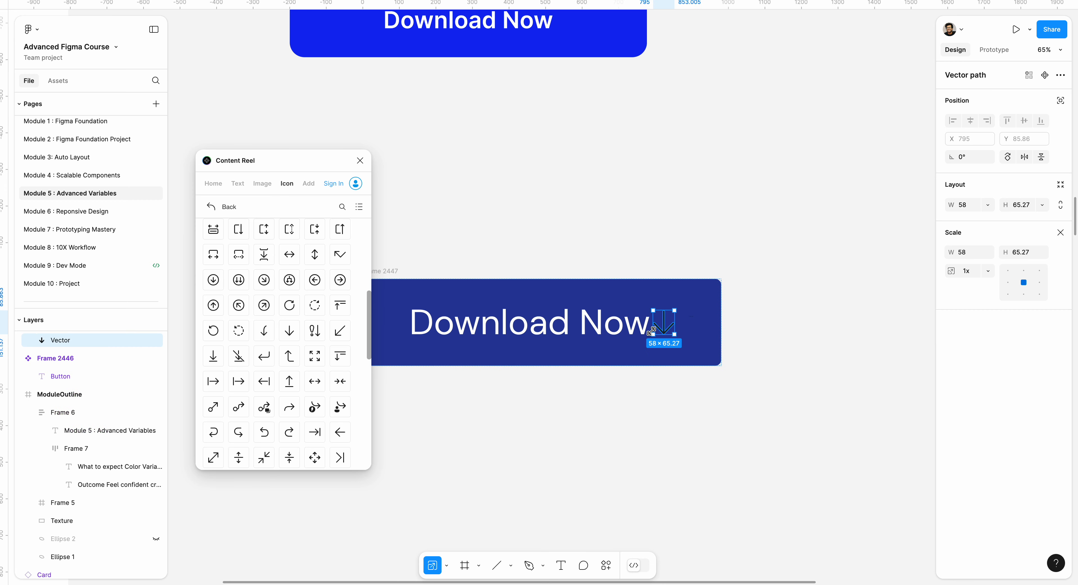
pyautogui.keyDown('shift'); pyautogui.click(630, 328); pyautogui.keyUp('shift')
pyautogui.hotkey('shift', 'a')
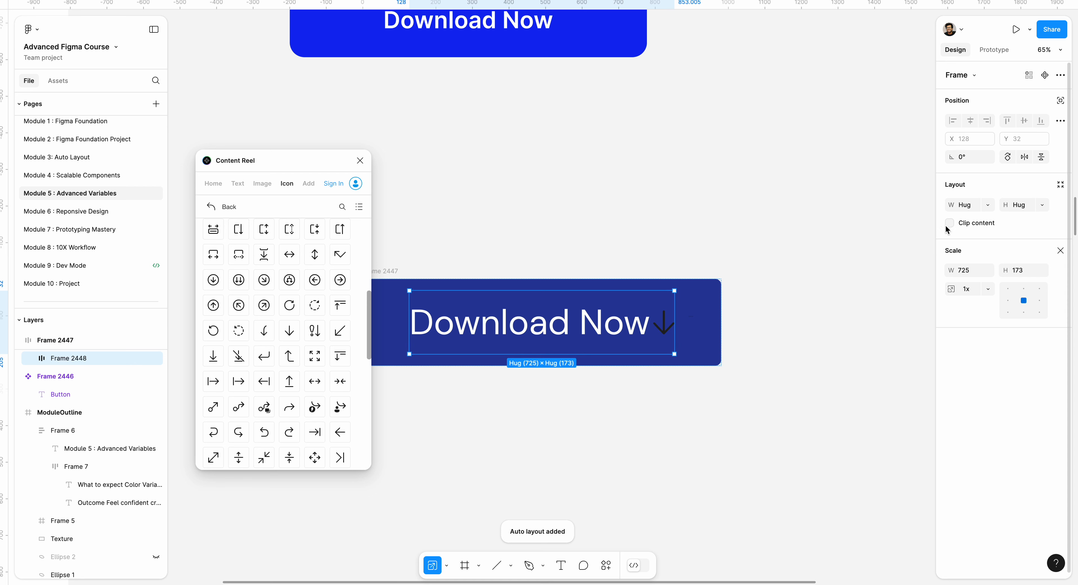
pyautogui.press('v')
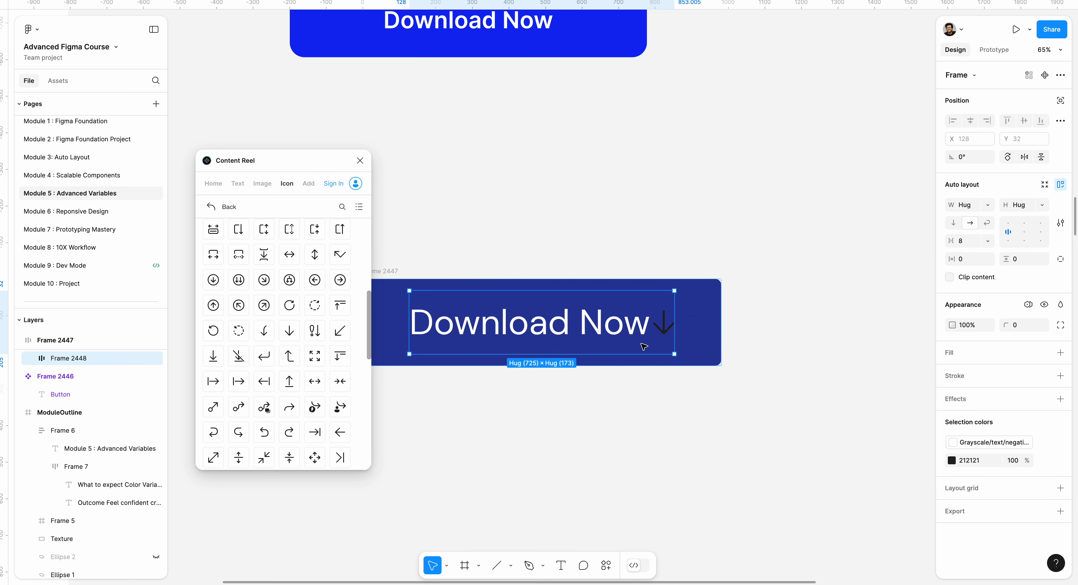
# Set the arrow vector's fill to white, FFFFFF
pyautogui.click(664, 332)
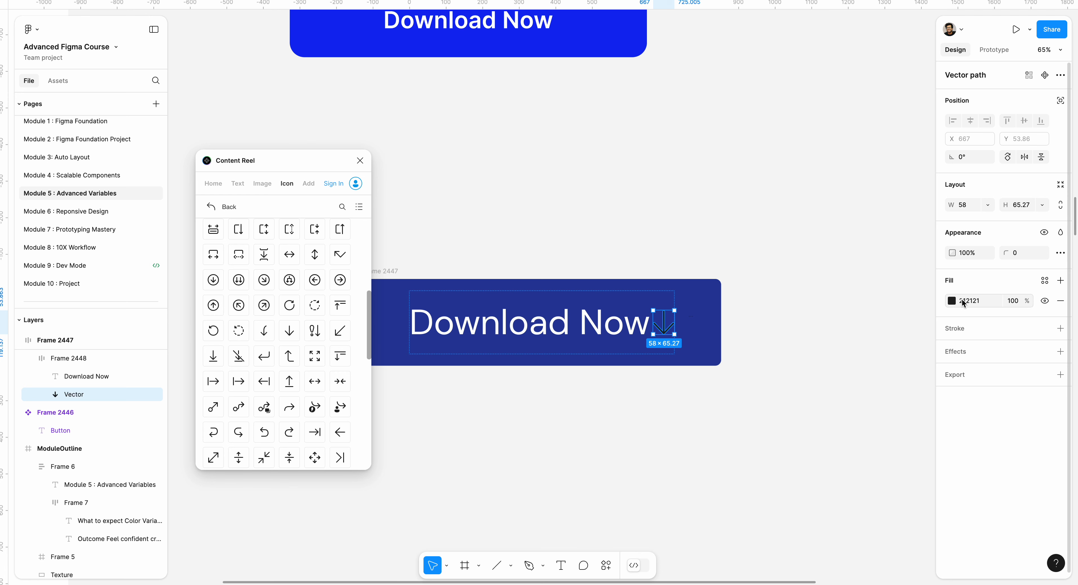
pyautogui.click(952, 301)
pyautogui.click(741, 236)
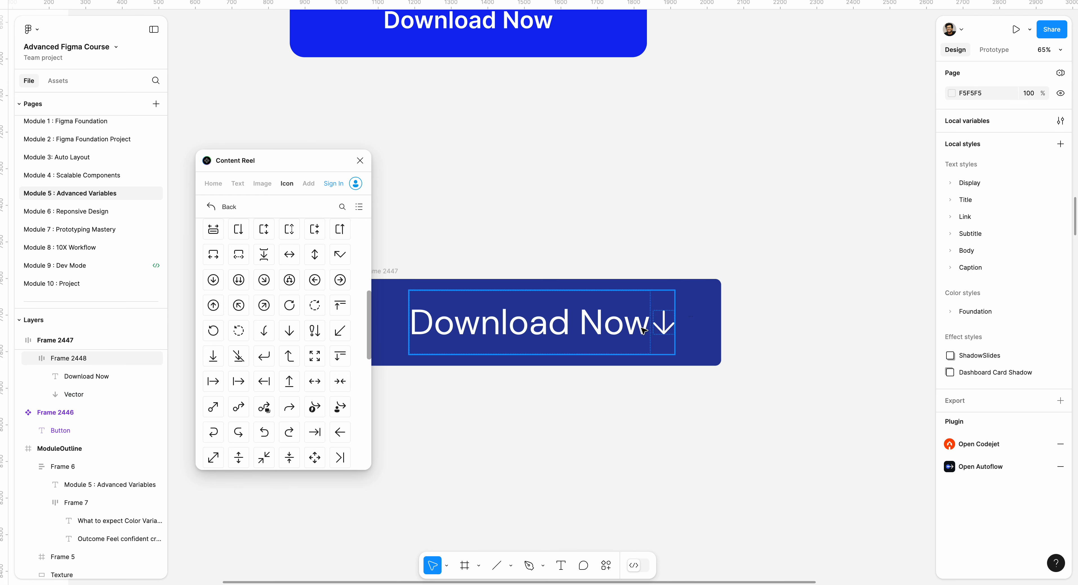
# Bind the nested frame's gap between text and arrow to the Spacing-md variable
pyautogui.doubleClick(650, 337)
pyautogui.moveTo(954, 245); pyautogui.dragTo(959, 244)
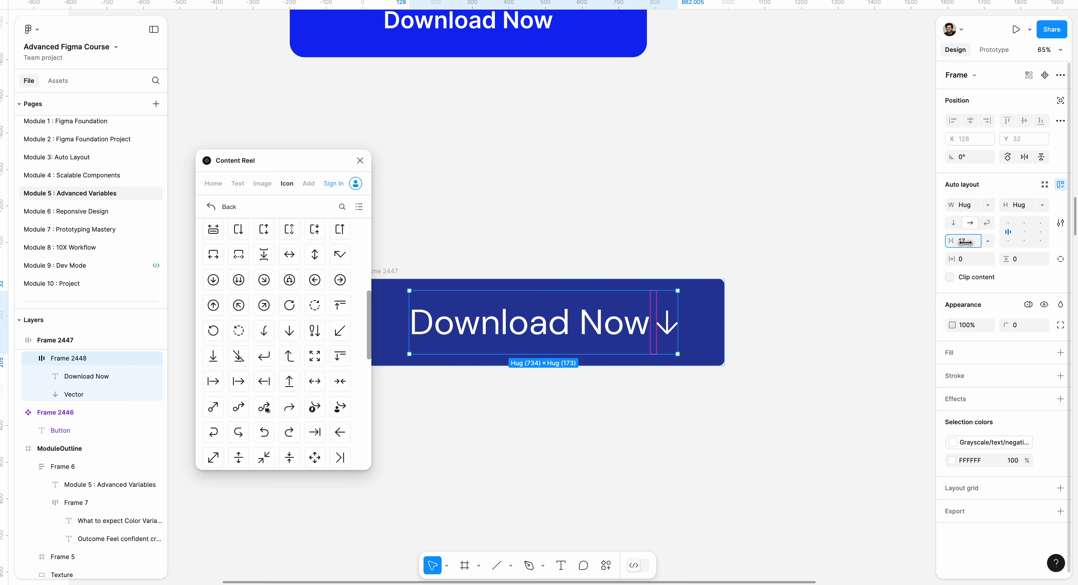
pyautogui.click(988, 240)
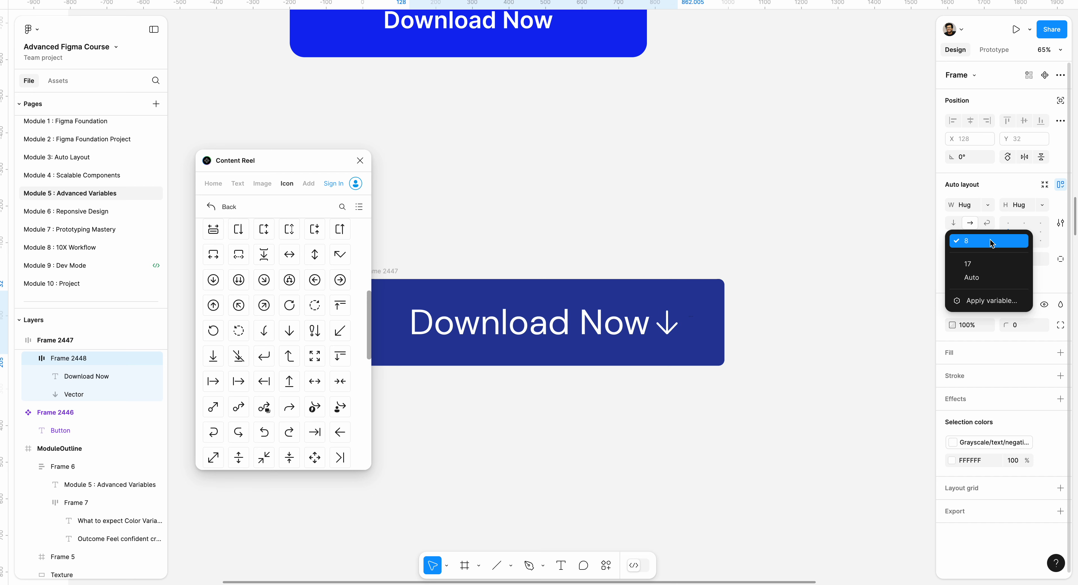
pyautogui.click(990, 296)
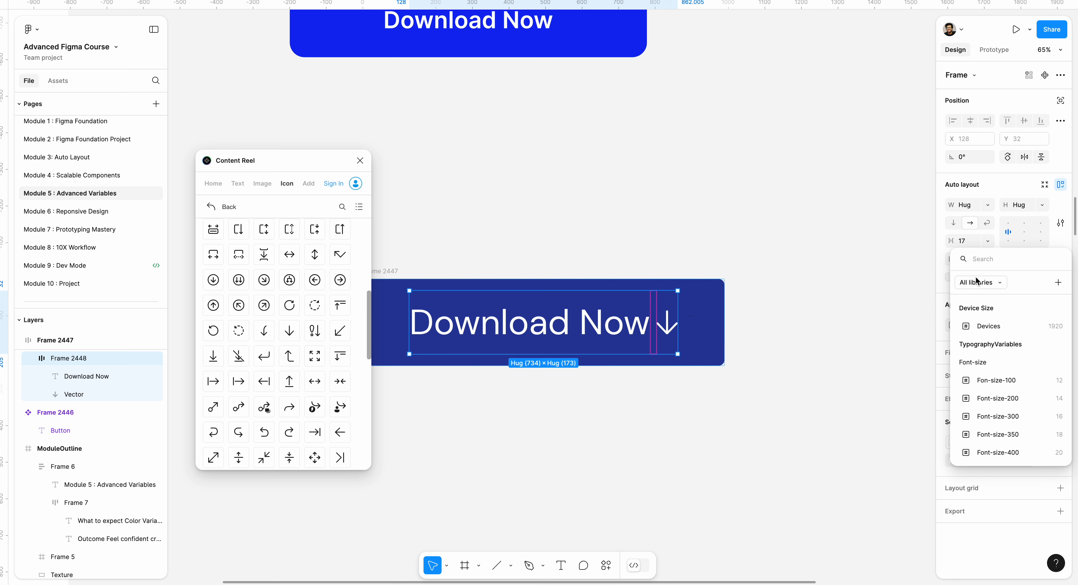
pyautogui.write('spacing')
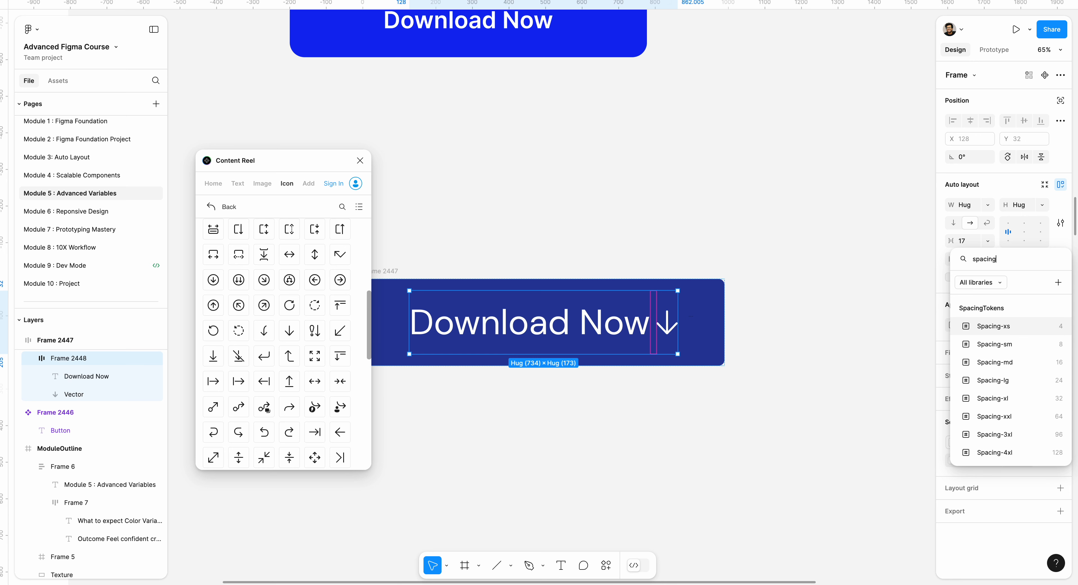
pyautogui.click(995, 367)
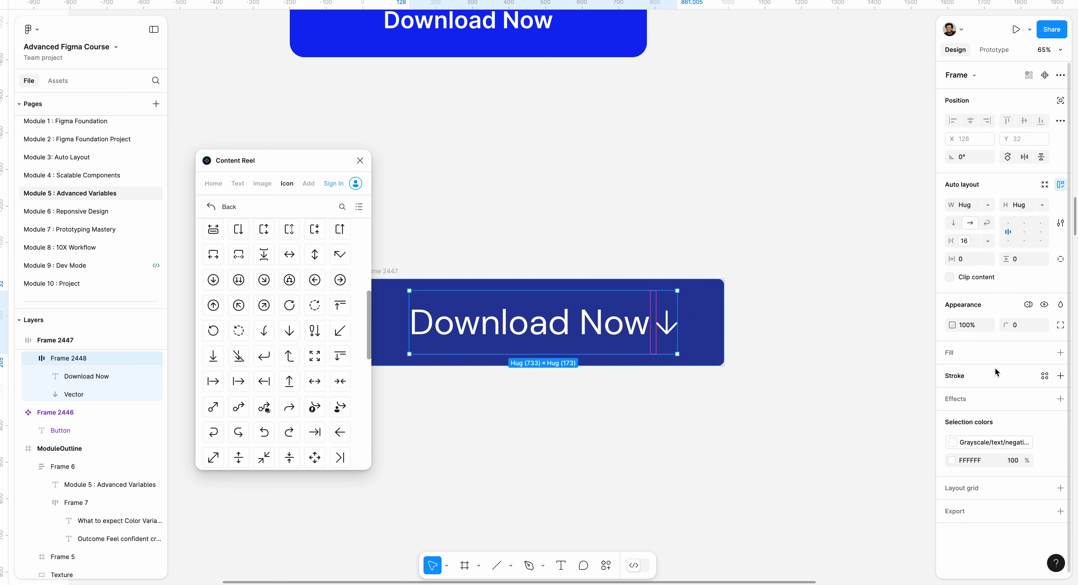
# Bind the nested frame's gap between text and arrow to the Spacing-4xl variable and check the spacing on the button
pyautogui.click(988, 240)
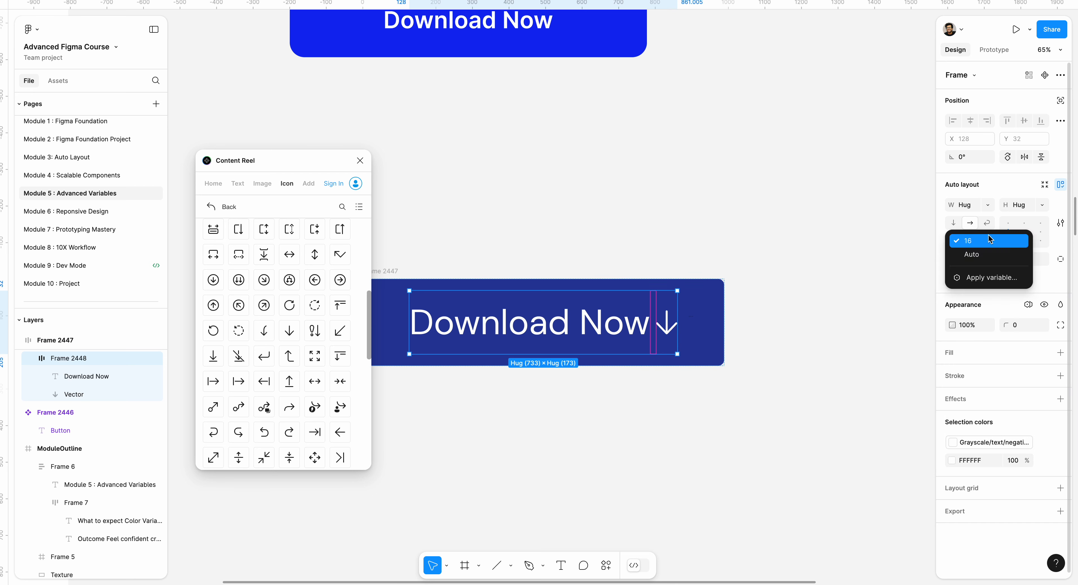
pyautogui.click(992, 277)
pyautogui.scroll(-3, 1049, 407)
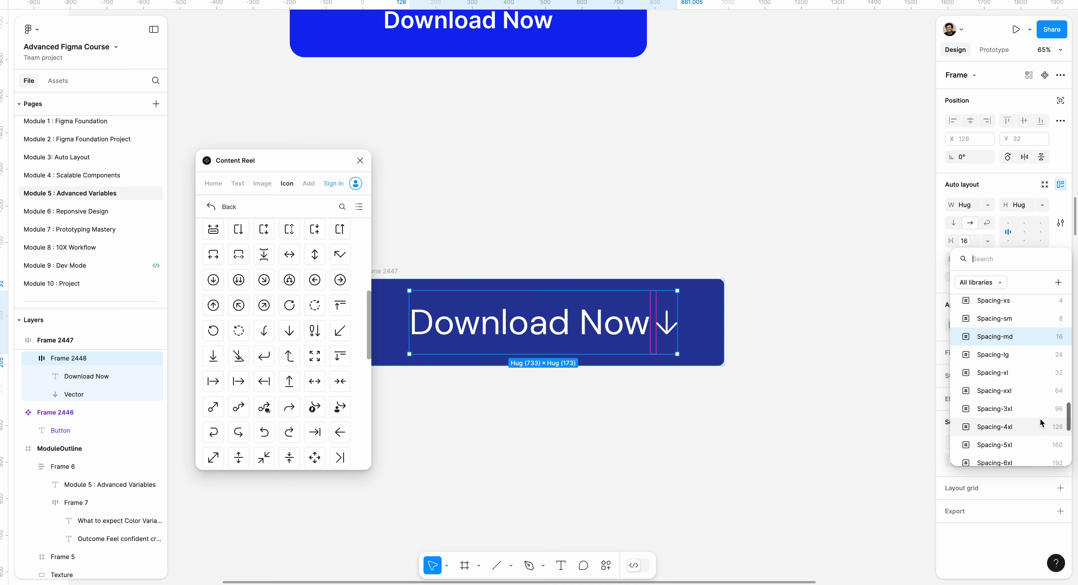
pyautogui.click(1040, 426)
pyautogui.click(831, 342)
pyautogui.moveTo(831, 342); pyautogui.dragTo(891, 371)
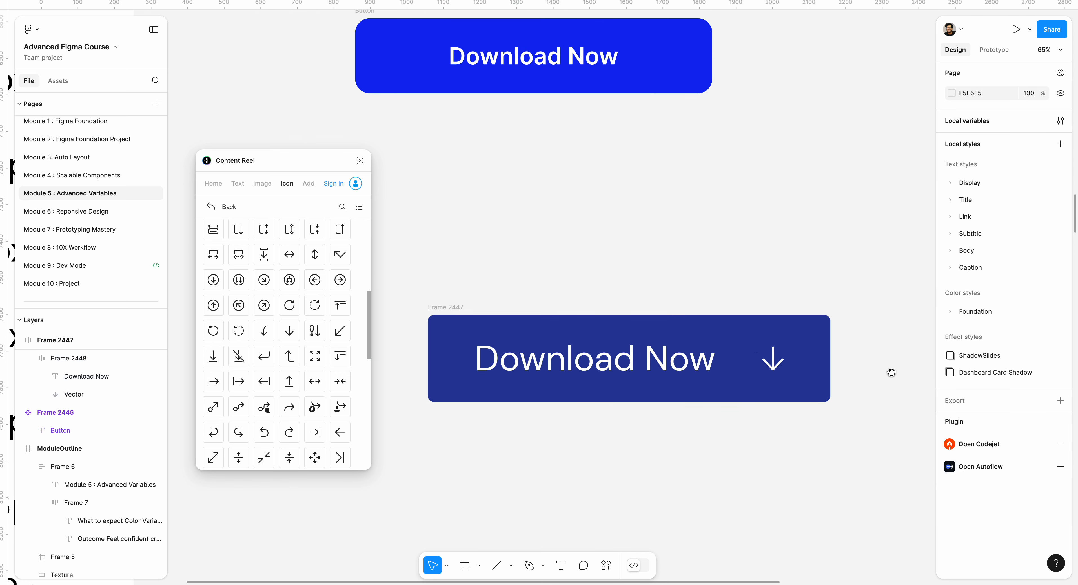
pyautogui.click(737, 367)
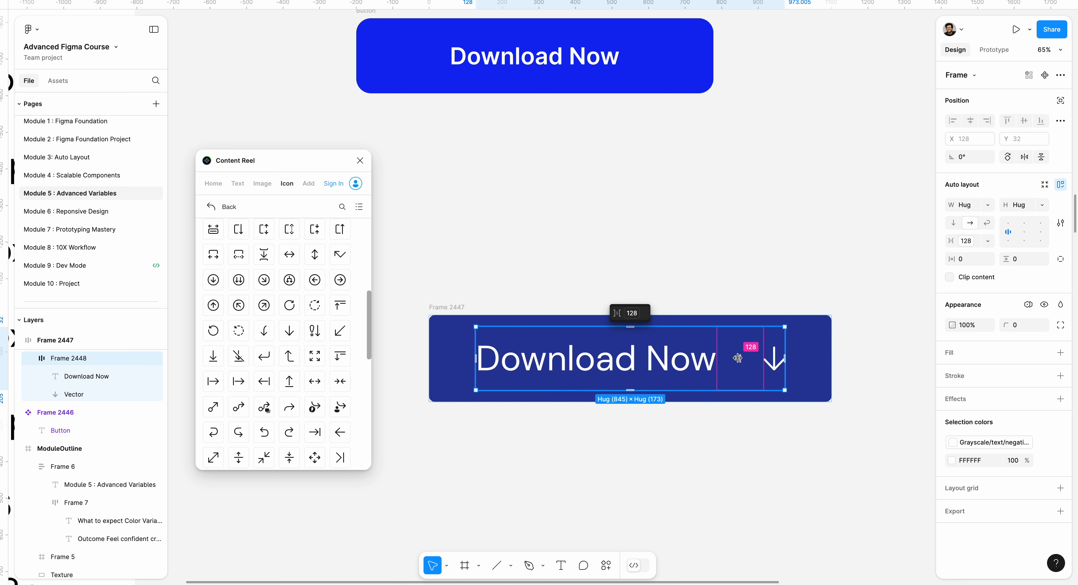
pyautogui.click(607, 207)
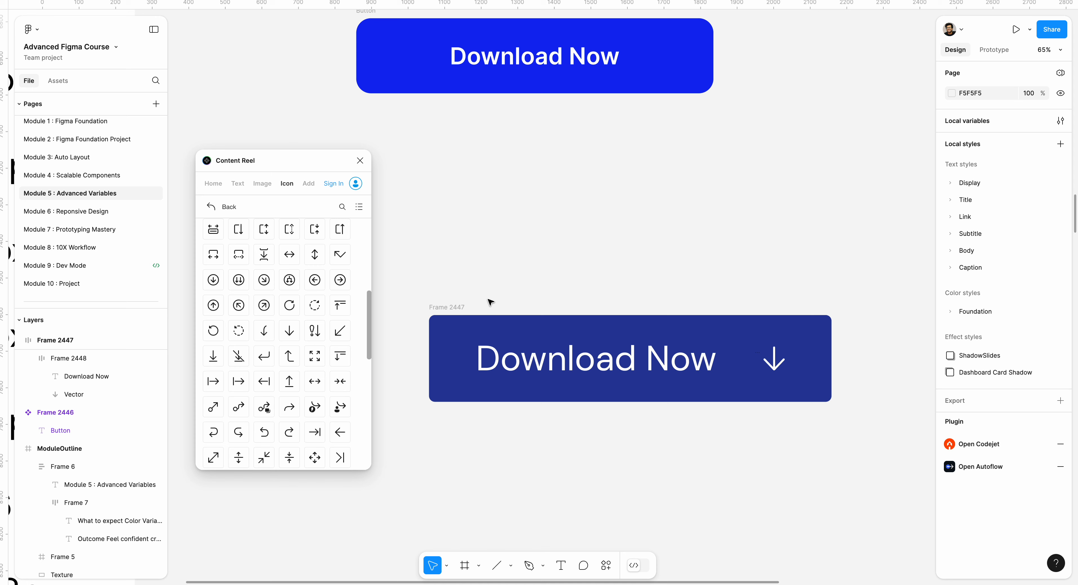
# Close the Content Reel plugin and leave the button frame deselected
pyautogui.click(444, 307)
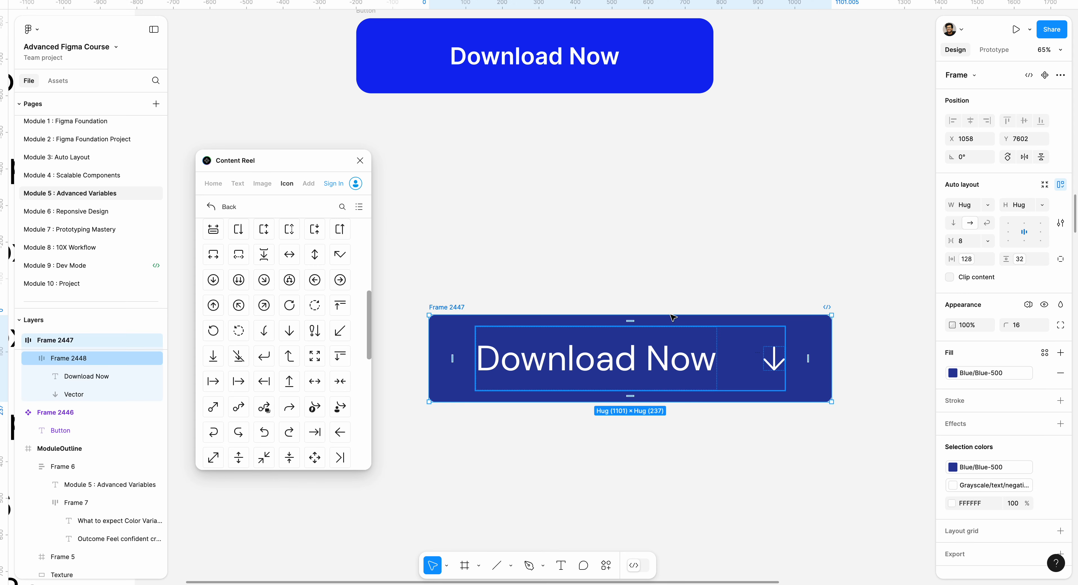
pyautogui.click(360, 160)
pyautogui.click(465, 181)
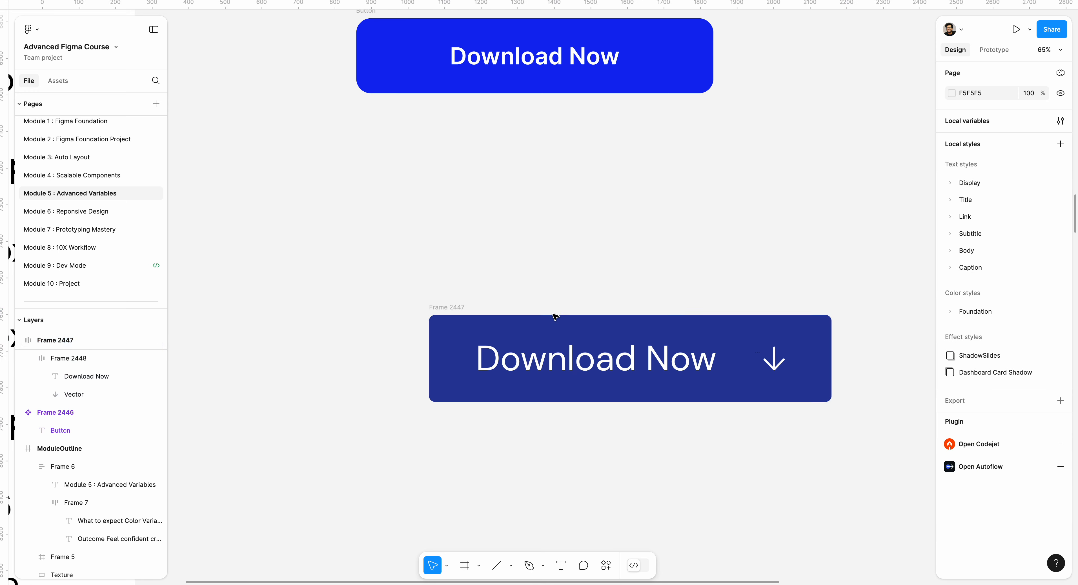
# Open the file's local variables to review the SpacingTokens collection
pyautogui.hscroll(3, 619, 284)
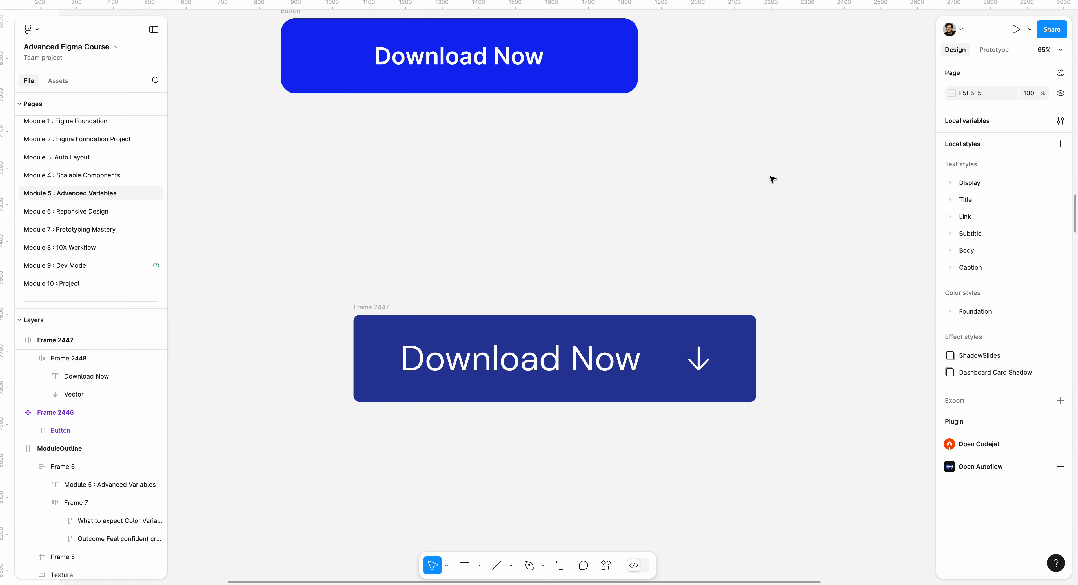
pyautogui.click(1060, 120)
pyautogui.click(1060, 121)
pyautogui.click(1060, 121)
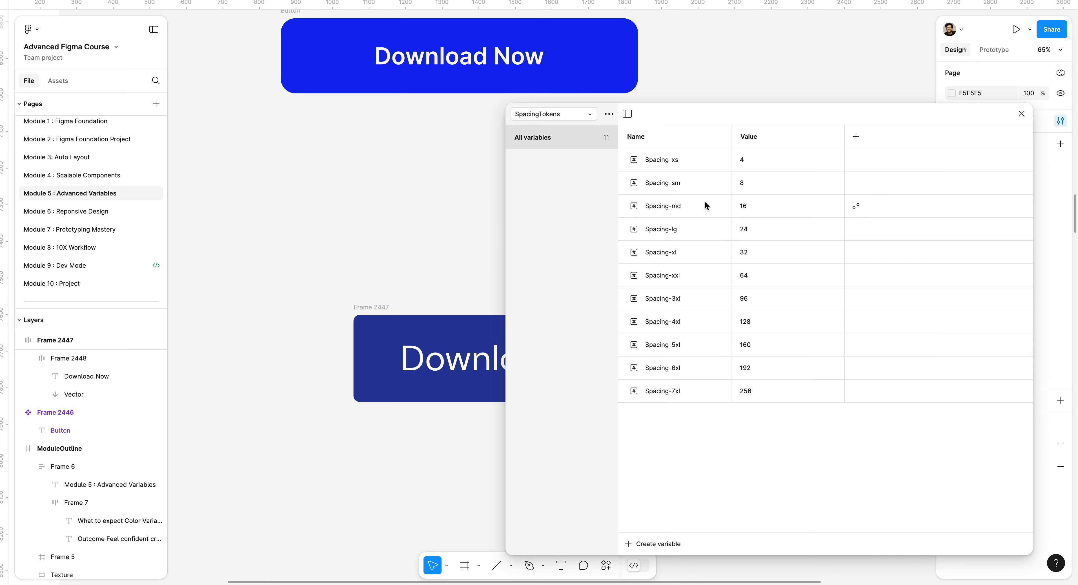
# Close the variables and bind the nested frame's gap between text and arrow to the 64-value Spacing-xxl variable
pyautogui.click(1021, 113)
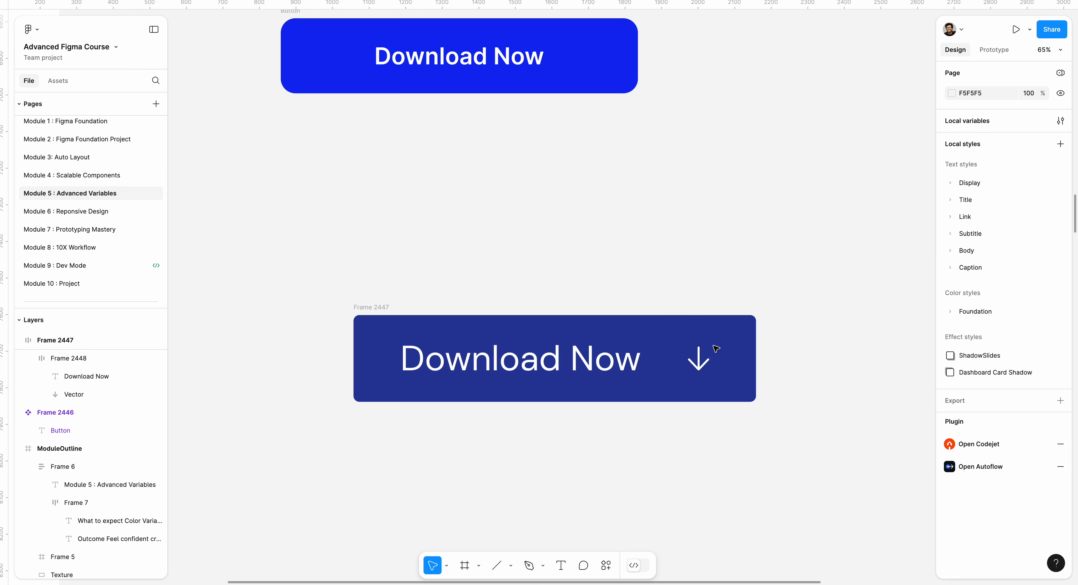
pyautogui.click(675, 361)
pyautogui.click(675, 361)
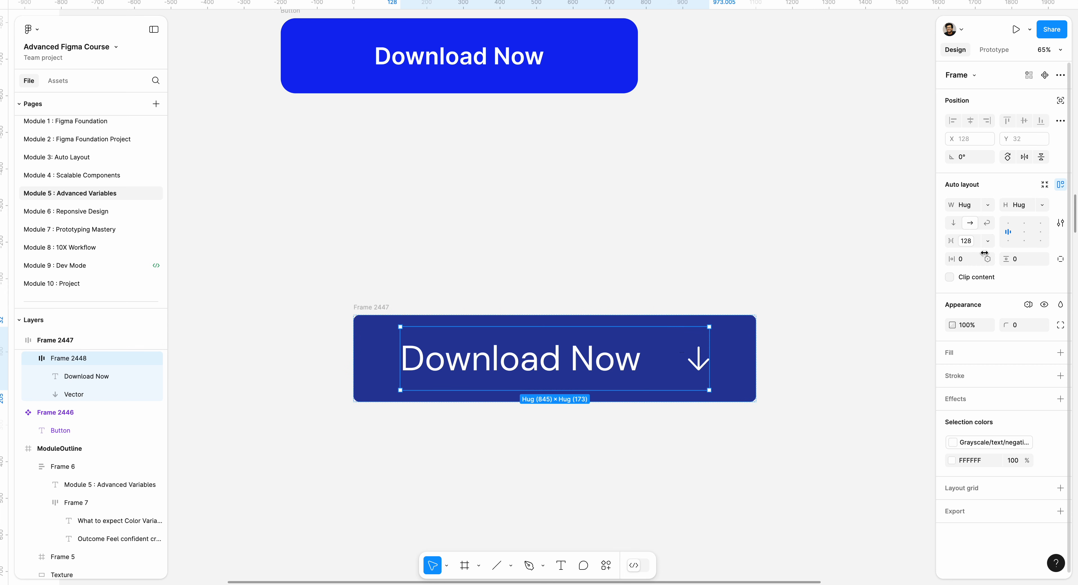
pyautogui.click(989, 241)
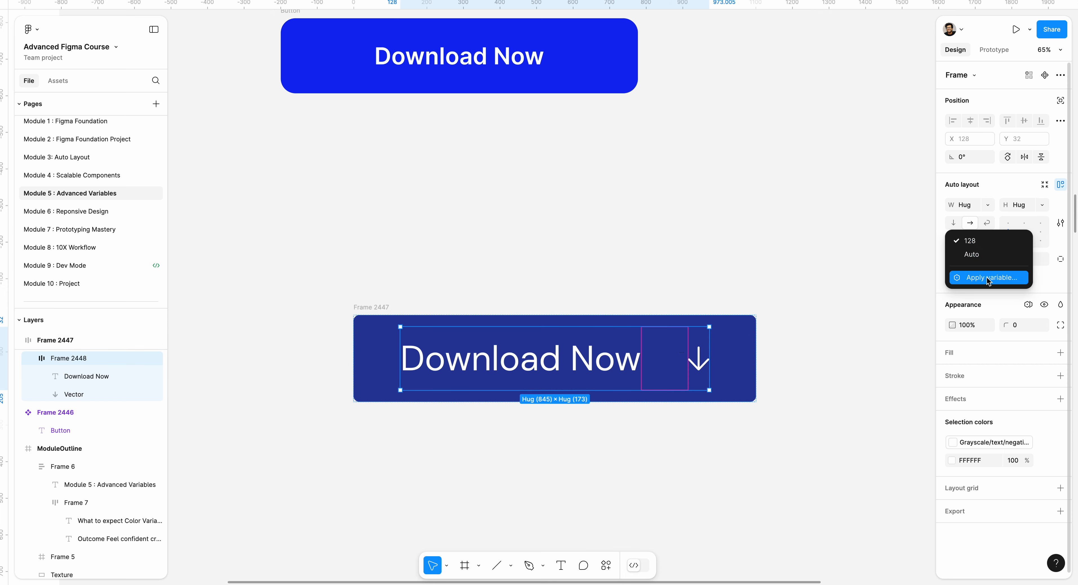
pyautogui.click(987, 276)
pyautogui.click(999, 357)
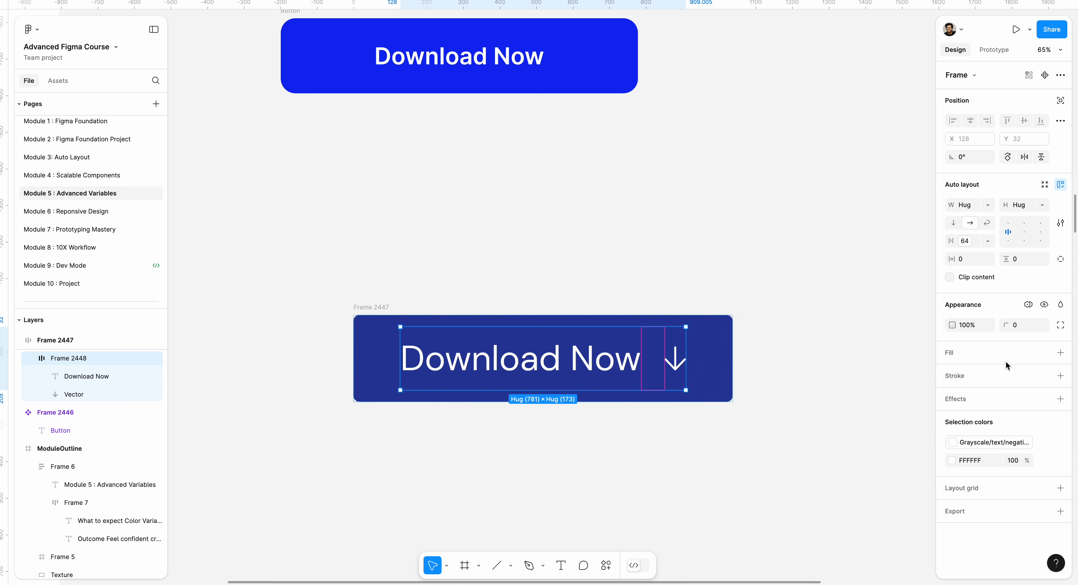
pyautogui.click(781, 336)
# Move the dark blue Frame 2447 button to X 859, Y 7570, aligned with the left edge of the Button above it
pyautogui.scroll(2, 765, 344)
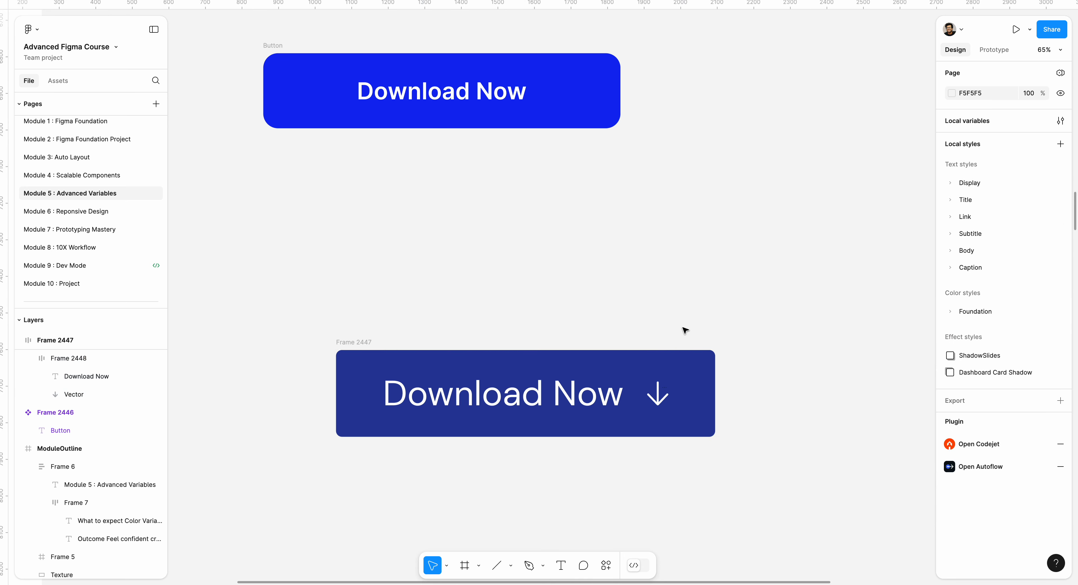
pyautogui.click(359, 346)
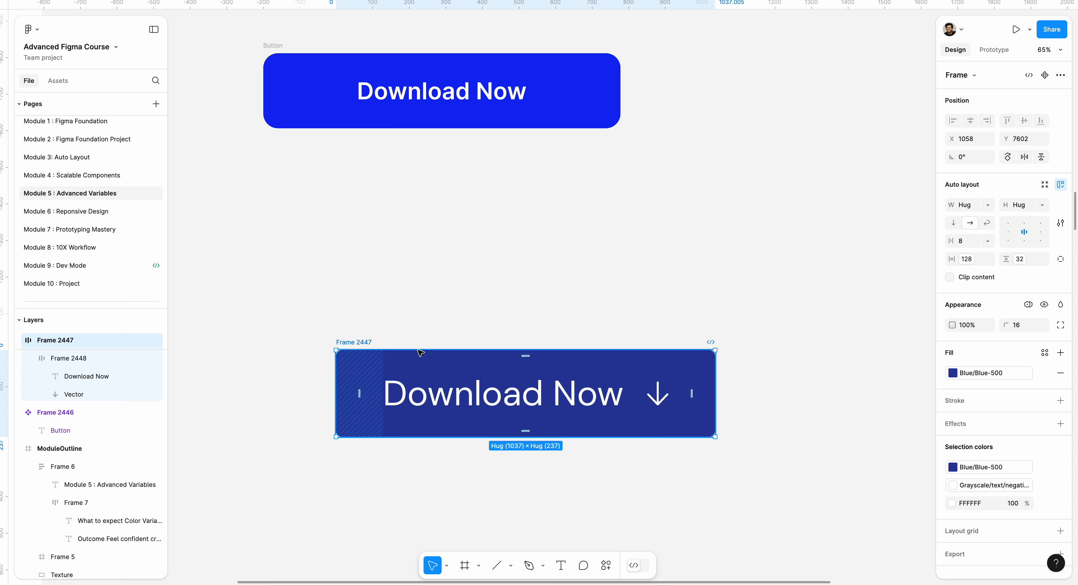
pyautogui.click(453, 311)
pyautogui.moveTo(360, 342); pyautogui.dragTo(284, 330)
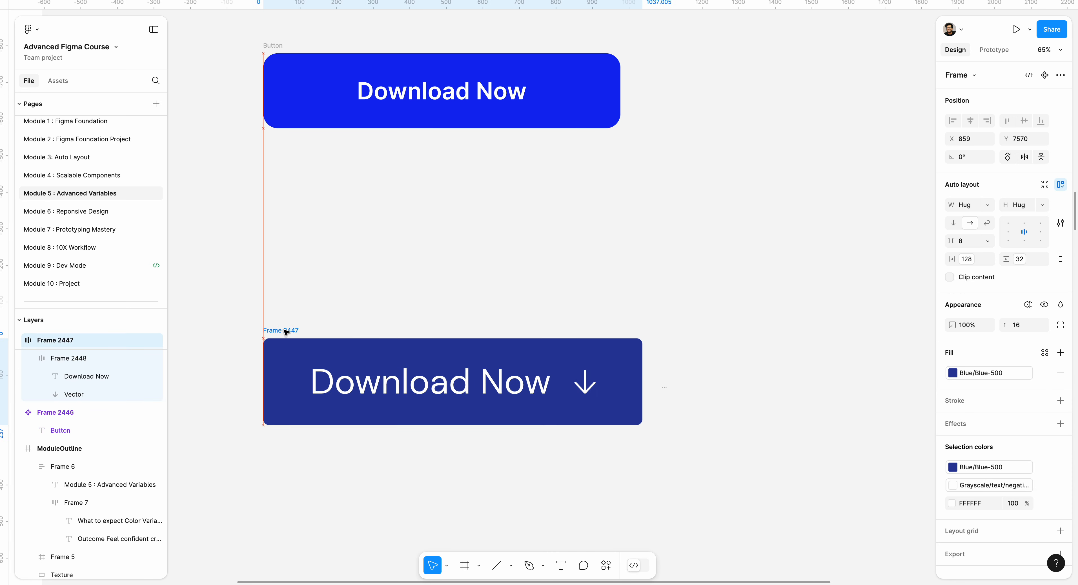
pyautogui.click(849, 166)
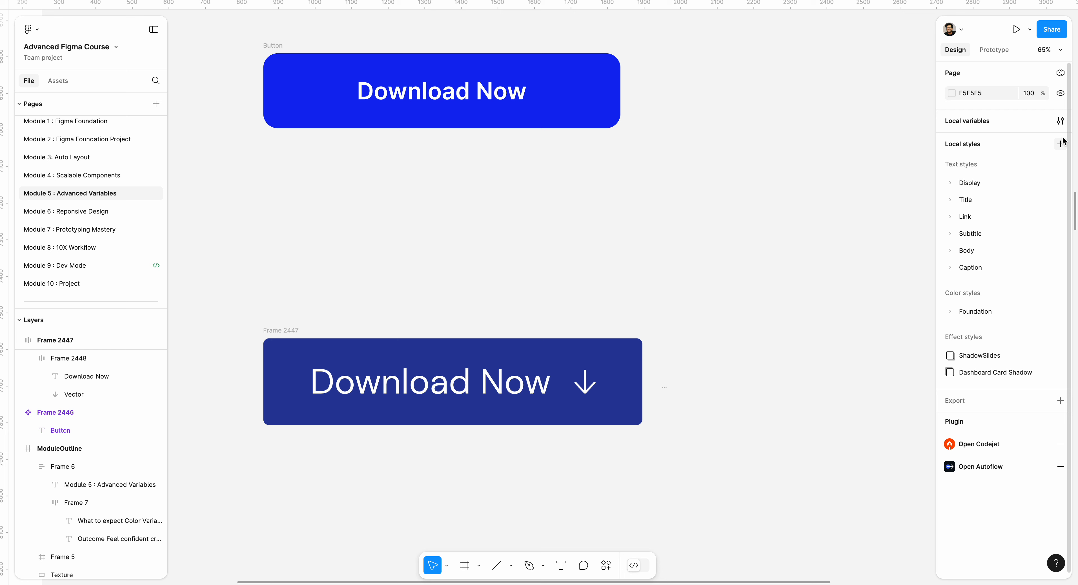
# Rename the value mode of the SpacingTokens collection to Default
pyautogui.click(1061, 122)
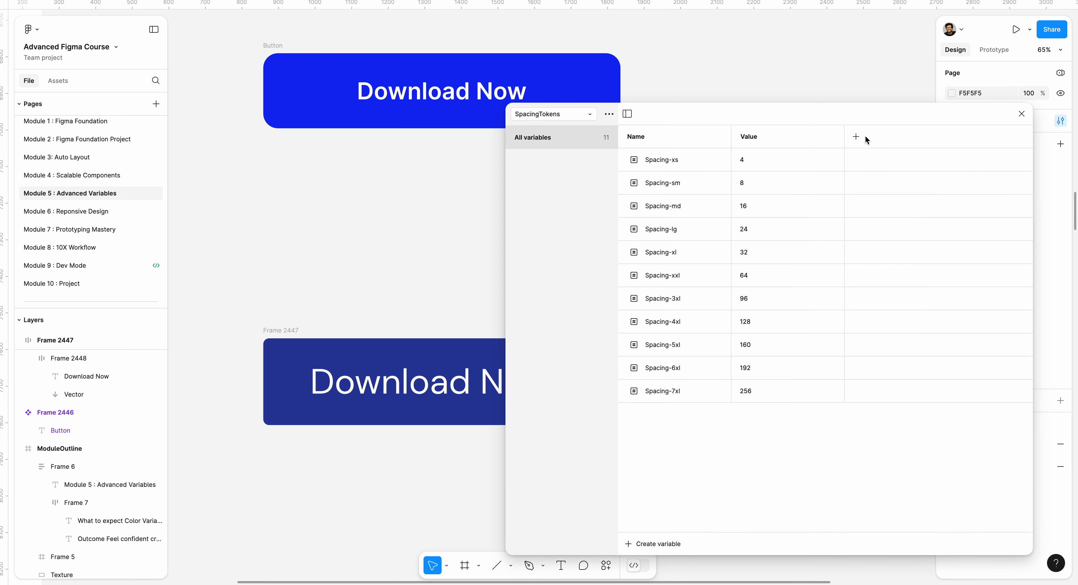
pyautogui.doubleClick(754, 139)
pyautogui.write('Default')
pyautogui.press('Return')
# Add a second mode named Compact to the SpacingTokens collection
pyautogui.click(855, 137)
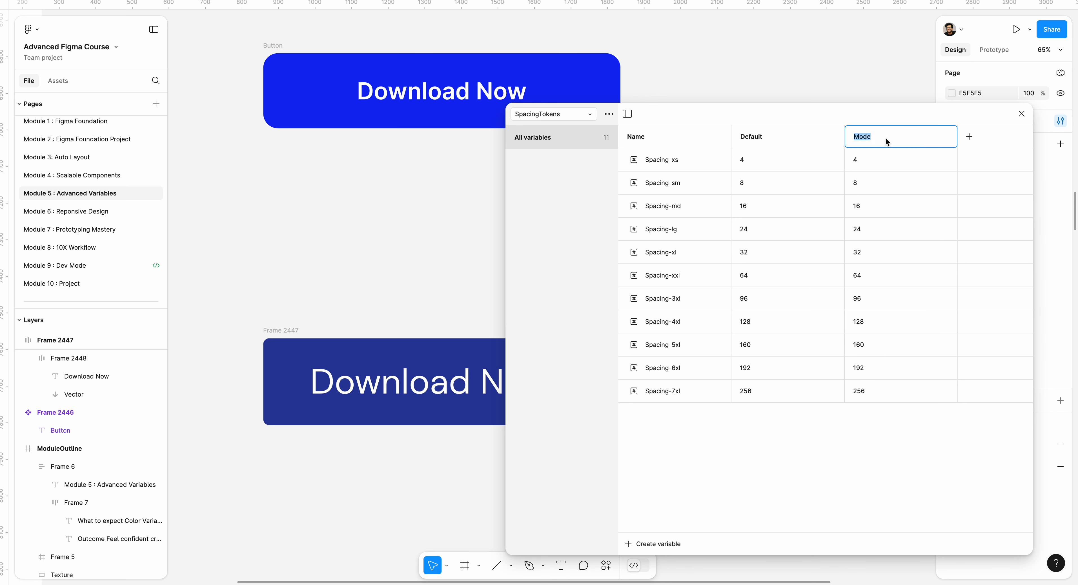
pyautogui.write('Compact')
pyautogui.press('Return')
# Halve the Compact values of the two smallest tokens: Spacing-xs to 2 and Spacing-sm to 4
pyautogui.click(869, 160)
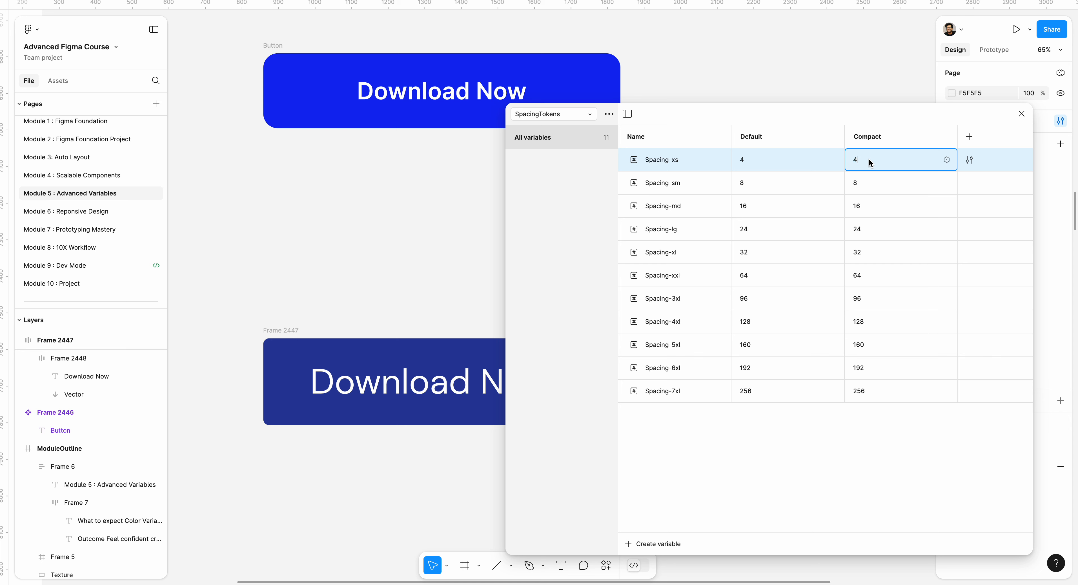
pyautogui.write('/2')
pyautogui.press('Return')
pyautogui.click(864, 181)
pyautogui.click(866, 184)
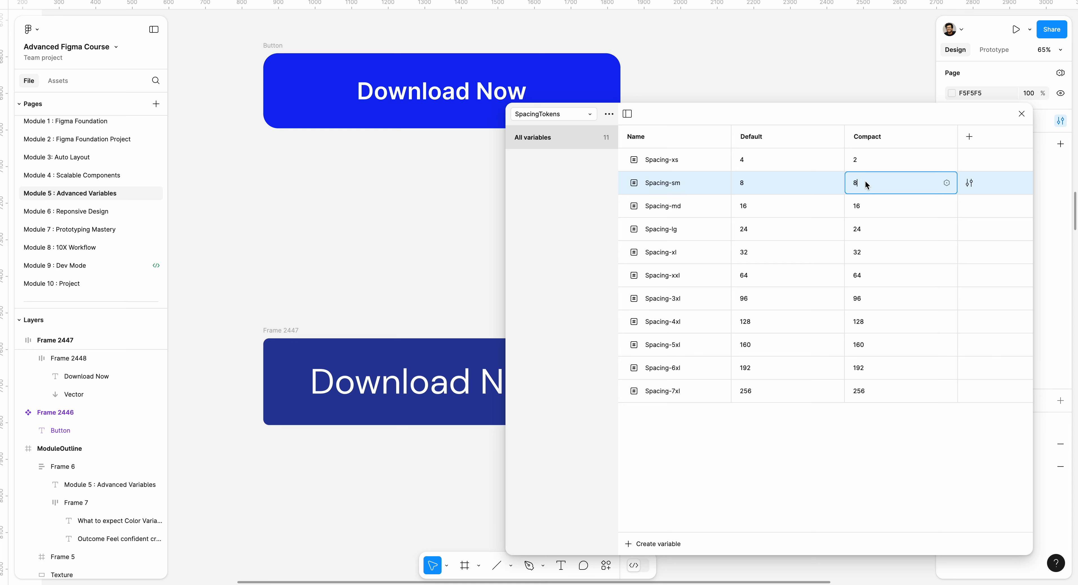
pyautogui.write('/2')
pyautogui.press('Return')
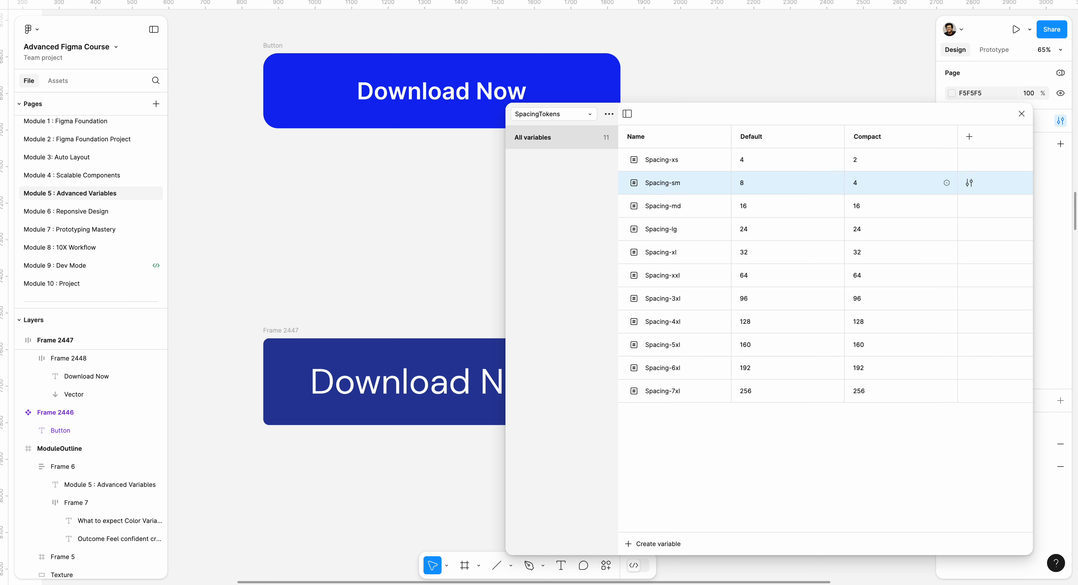
# Halve the Compact values of Spacing-md to 8, Spacing-lg to 12 and Spacing-xl to 16
pyautogui.click(869, 205)
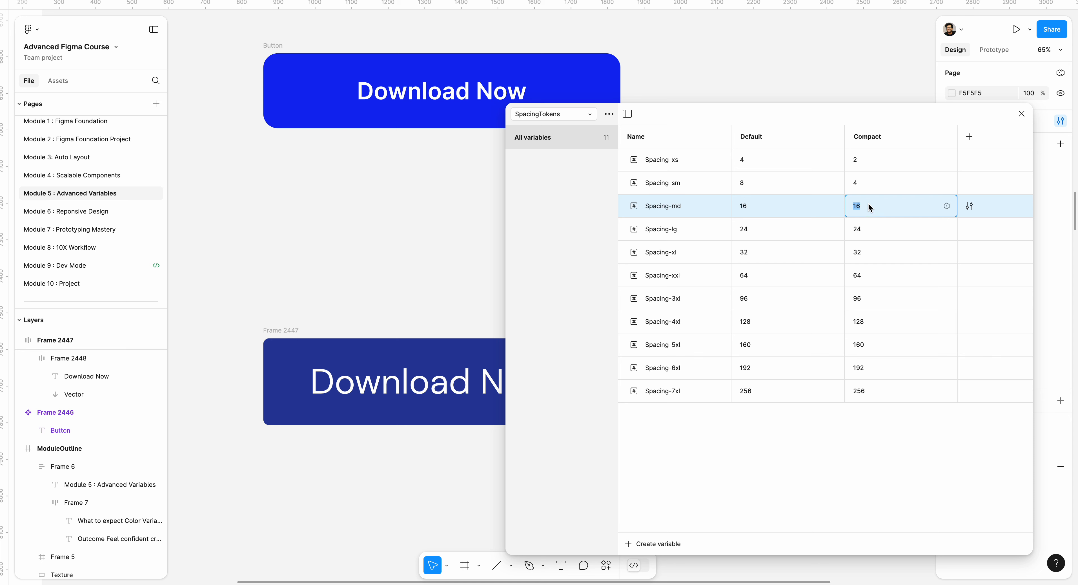
pyautogui.write('/2')
pyautogui.press('Return')
pyautogui.click(869, 233)
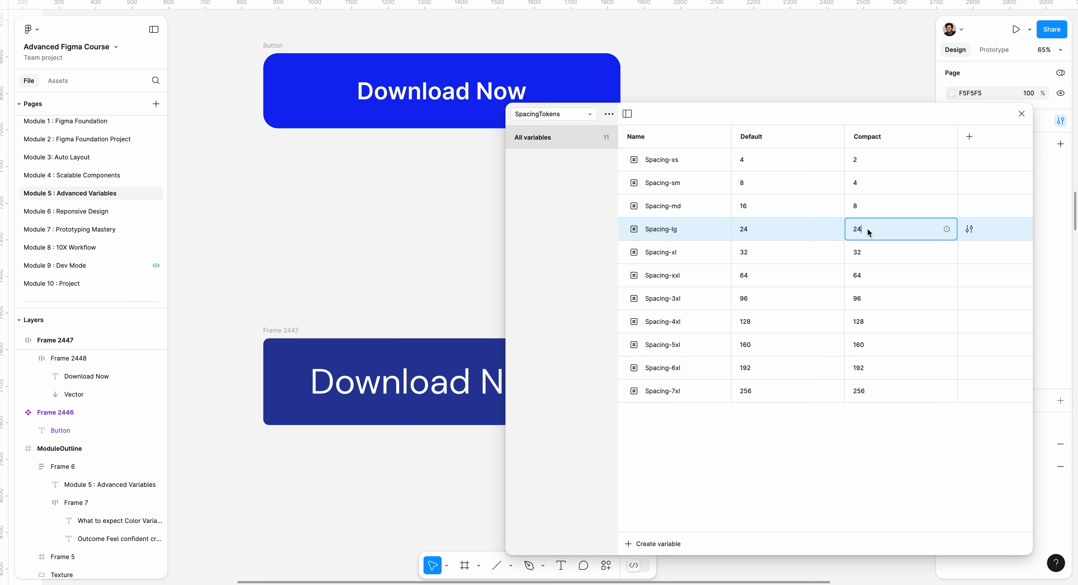
pyautogui.write('/2')
pyautogui.press('Return')
pyautogui.click(868, 254)
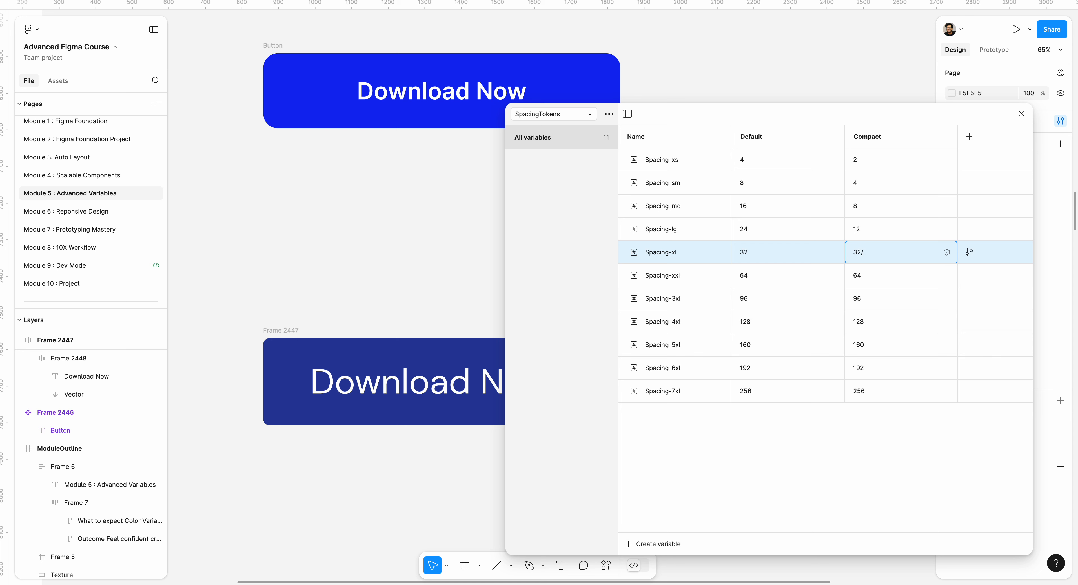
pyautogui.press('Return')
# Halve the Compact values of Spacing-xxl to 32, Spacing-3xl to 48 and Spacing-4xl to 64
pyautogui.click(878, 271)
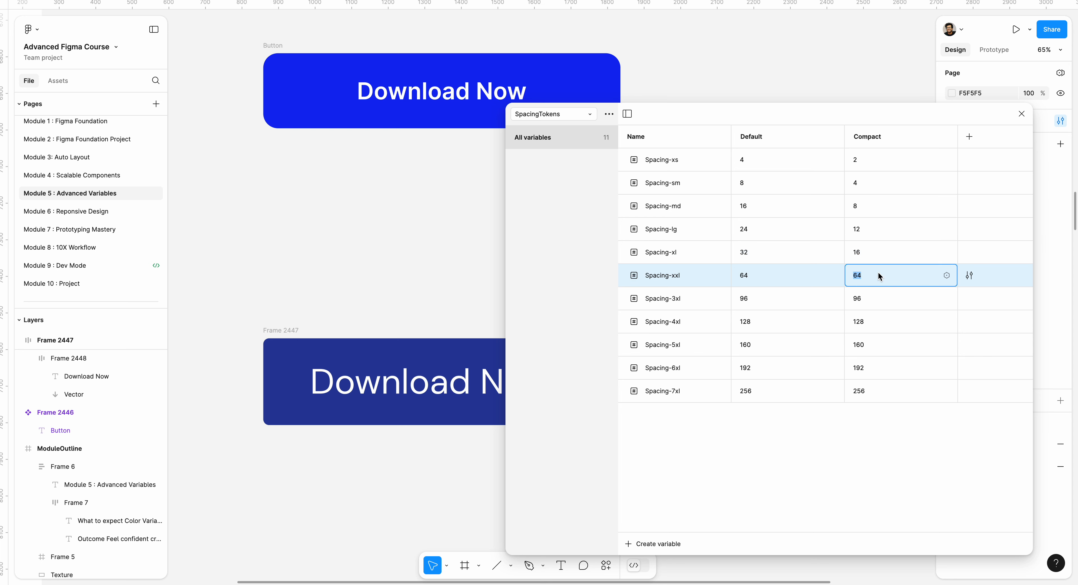
pyautogui.click(876, 273)
pyautogui.write('/2')
pyautogui.press('Return')
pyautogui.click(869, 298)
pyautogui.click(869, 296)
pyautogui.write('/2')
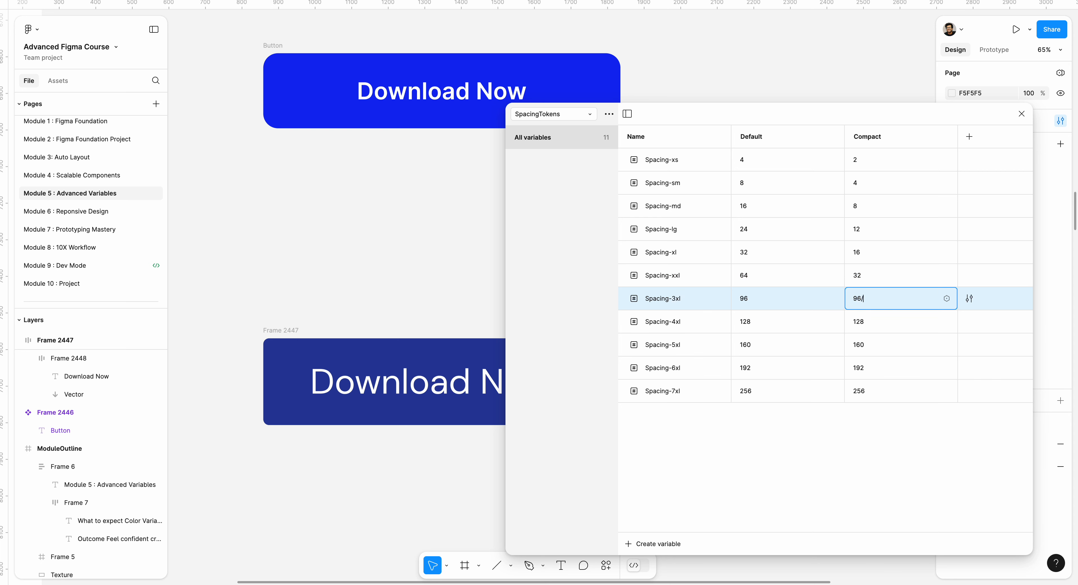
pyautogui.press('Return')
pyautogui.click(865, 320)
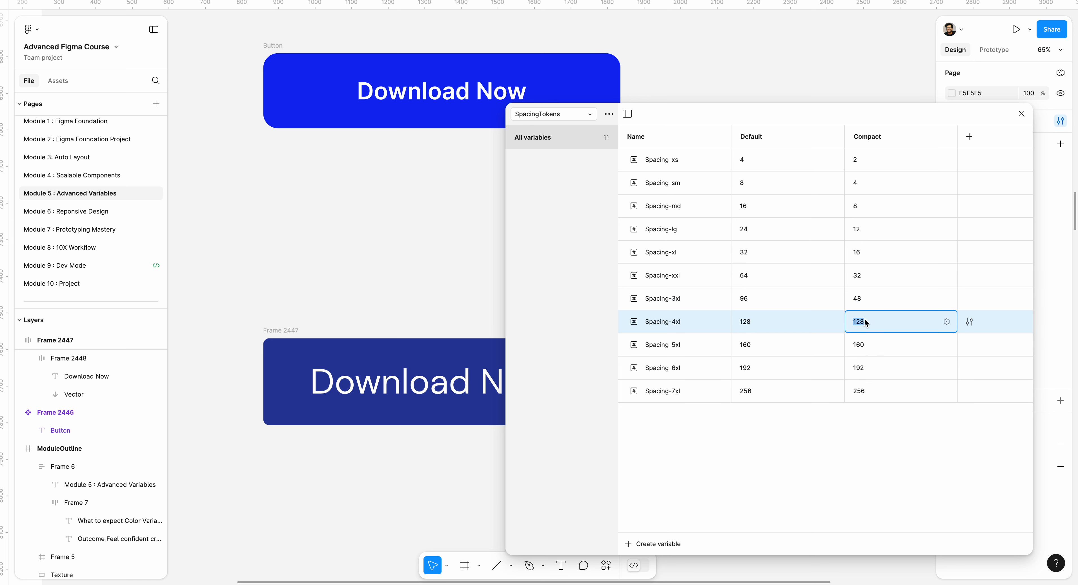
pyautogui.write('/2')
pyautogui.press('Return')
# Halve the Compact values of Spacing-5xl to 80, Spacing-6xl to 96 and Spacing-7xl to 128
pyautogui.click(865, 341)
pyautogui.click(868, 342)
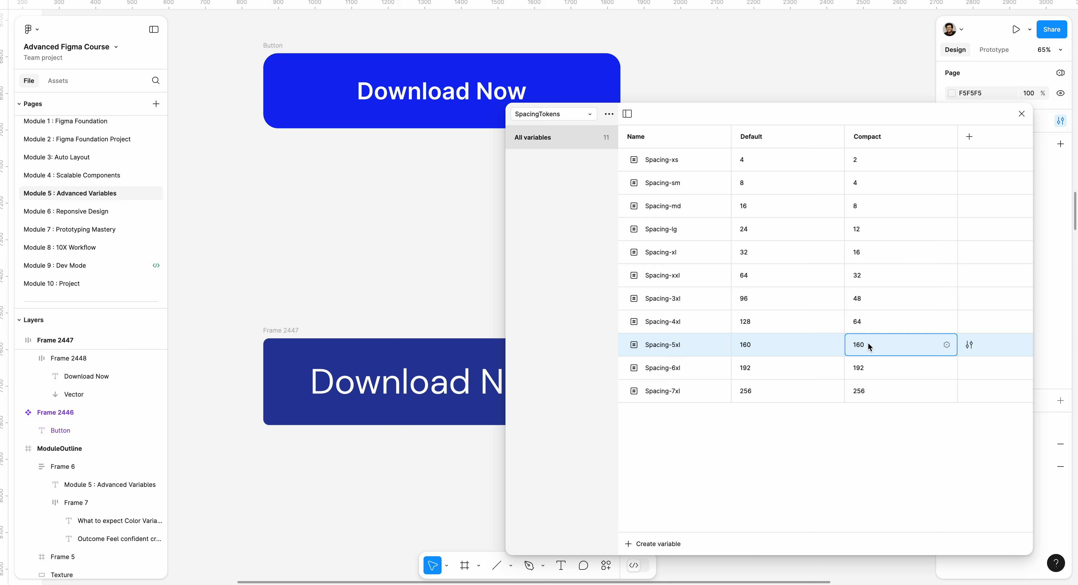
pyautogui.write('/2')
pyautogui.press('Return')
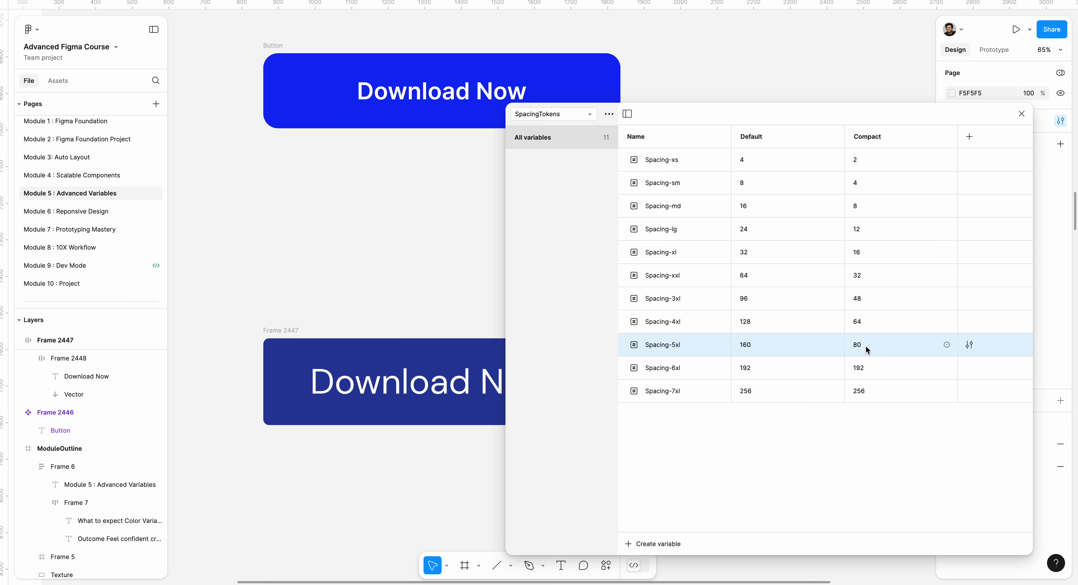
pyautogui.doubleClick(869, 366)
pyautogui.write('/2')
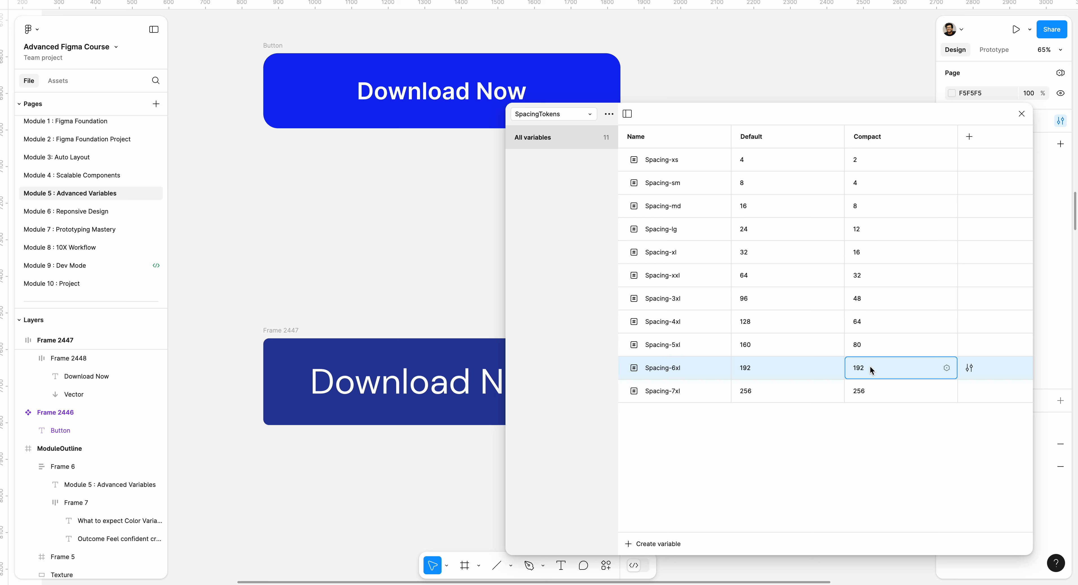
pyautogui.press('Return')
pyautogui.click(874, 391)
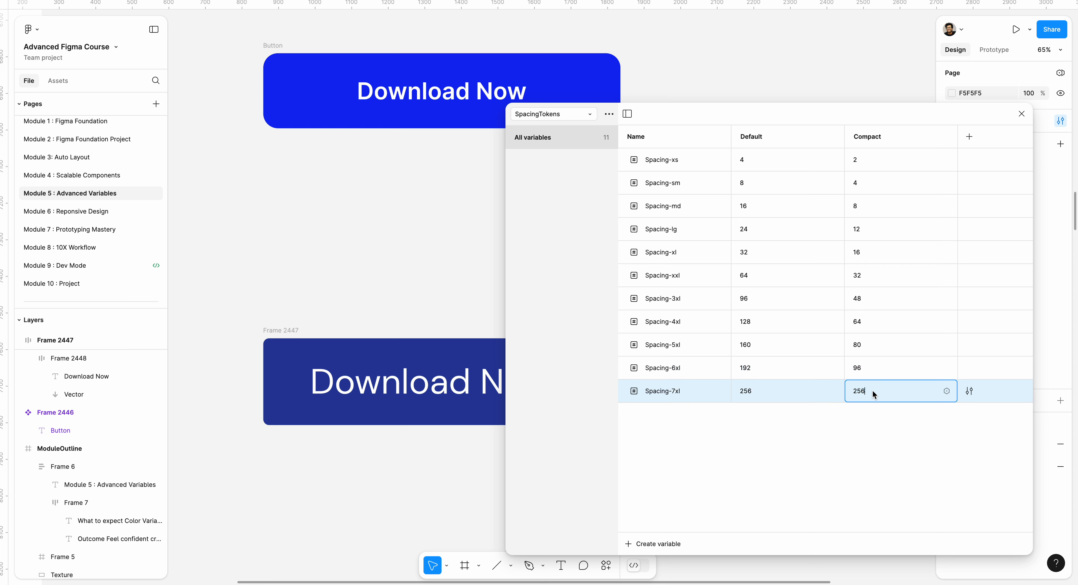
pyautogui.write('/2')
pyautogui.press('Return')
# Close the variables and apply the Compact mode of SpacingTokens to the Frame 2447 button
pyautogui.click(1021, 114)
pyautogui.click(282, 330)
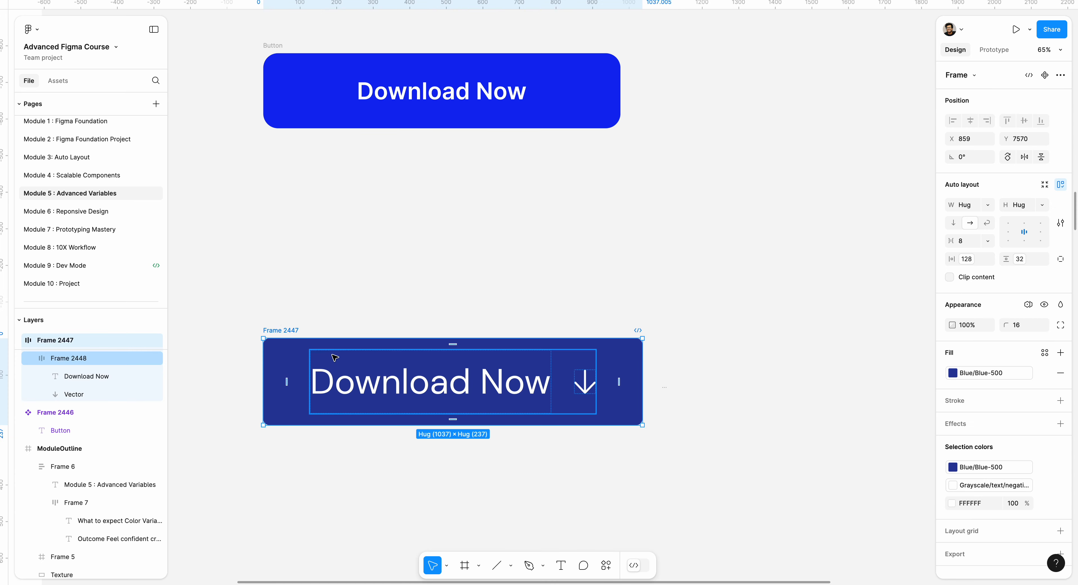
pyautogui.click(1028, 305)
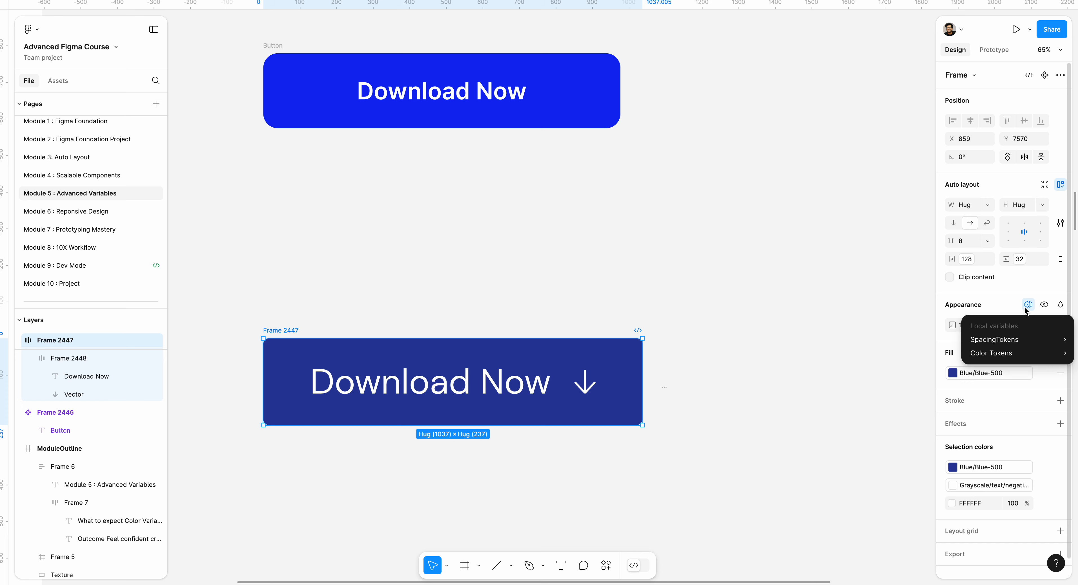
pyautogui.moveTo(1014, 343)
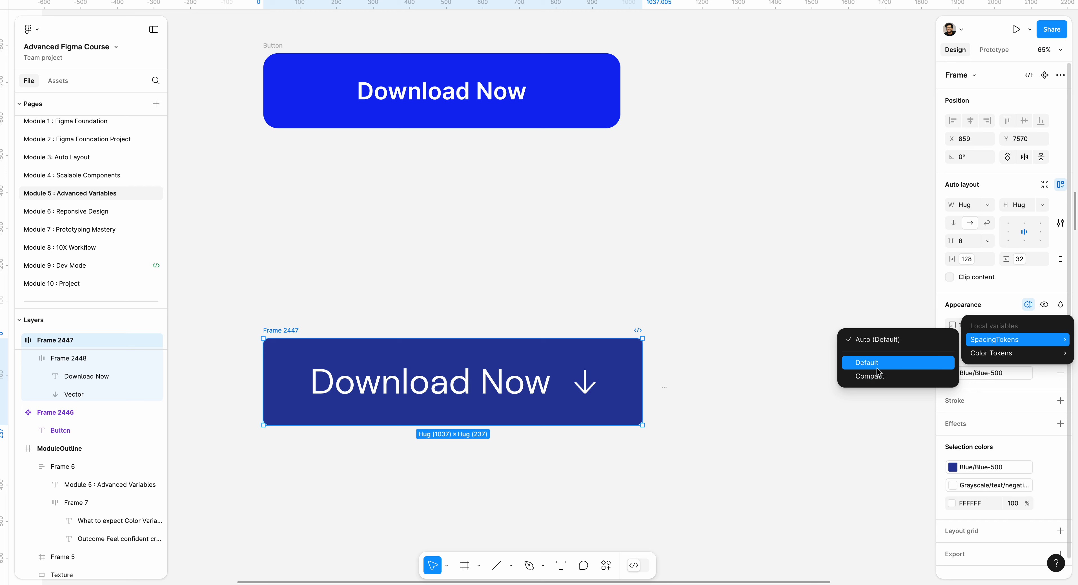
pyautogui.click(874, 375)
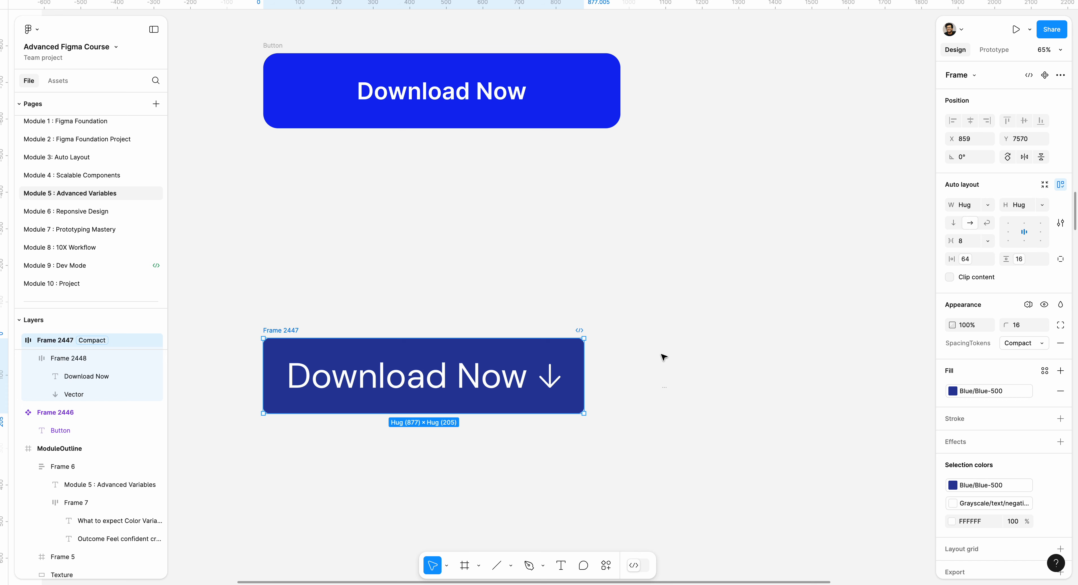
# Switch the Frame 2447 button to the Default mode of SpacingTokens and deselect it
pyautogui.click(1028, 304)
pyautogui.moveTo(1013, 339)
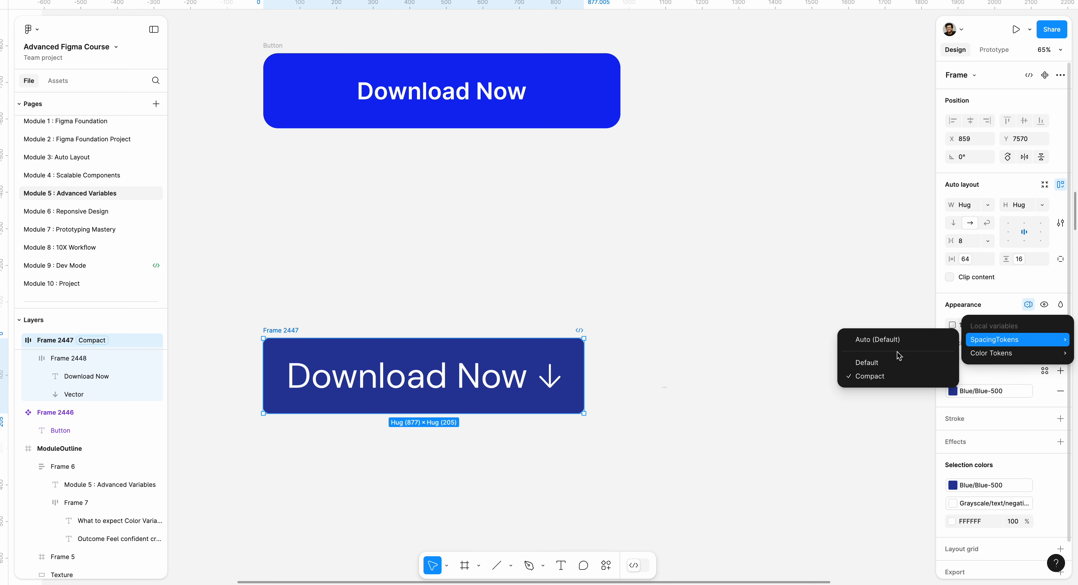
pyautogui.click(884, 363)
pyautogui.click(840, 337)
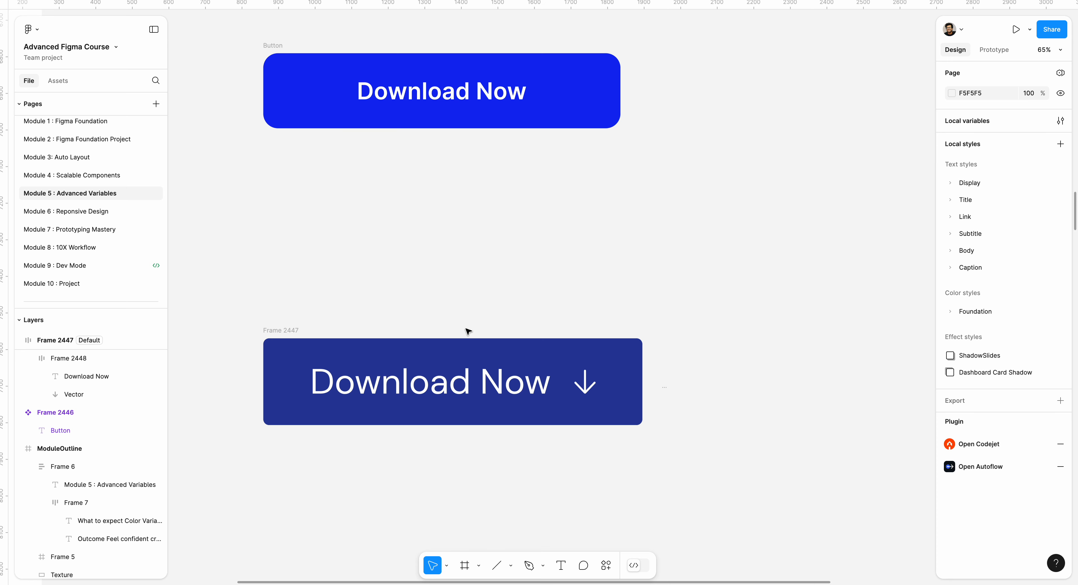
# Delete the Compact mode from the SpacingTokens collection
pyautogui.scroll(-3, 467, 331)
pyautogui.scroll(2, 467, 288)
pyautogui.hscroll(-3, 467, 289)
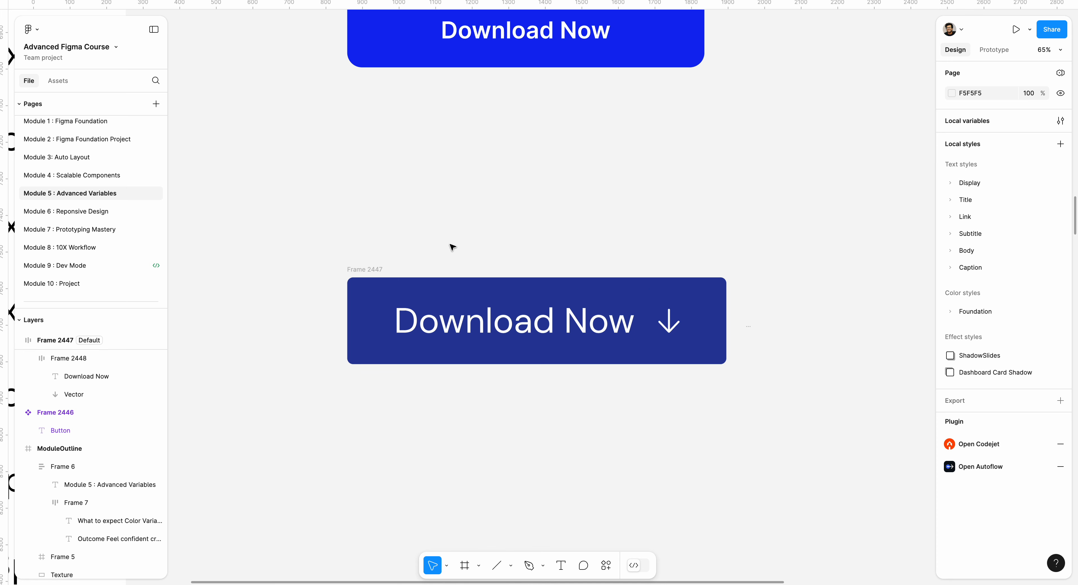
pyautogui.click(1060, 121)
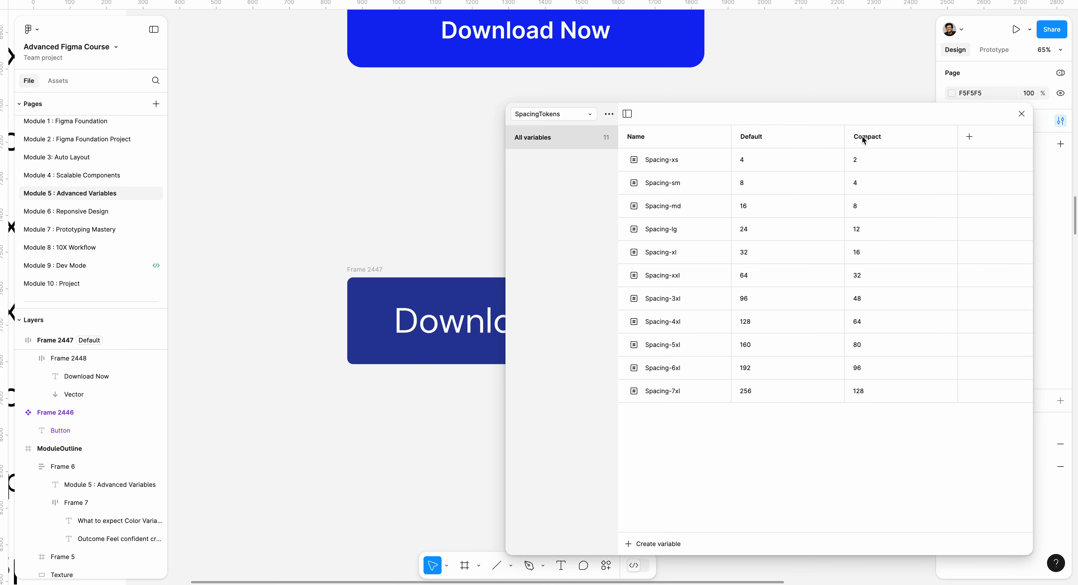
pyautogui.click(862, 159)
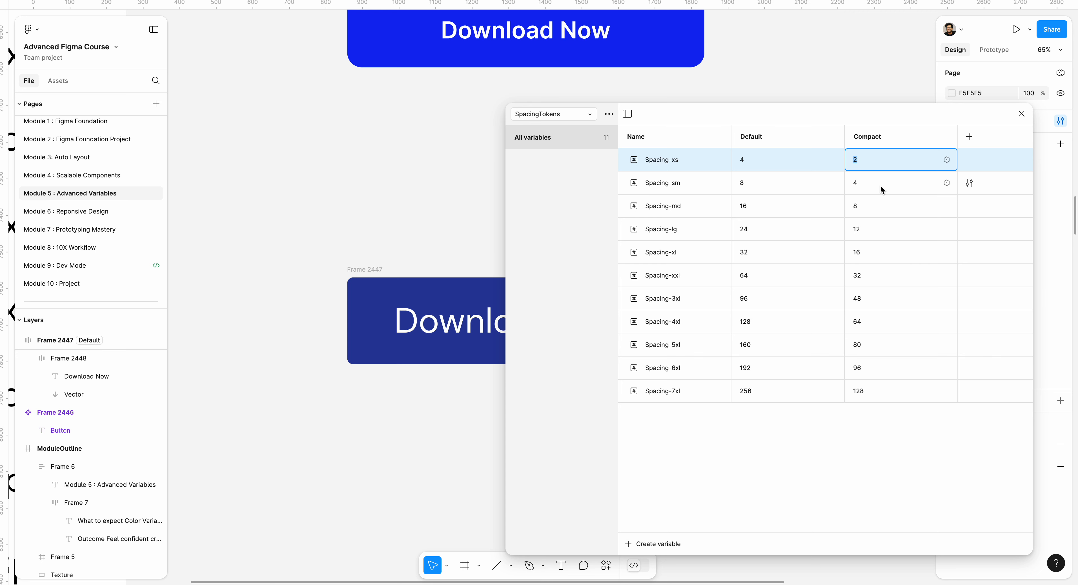
pyautogui.rightClick(882, 137)
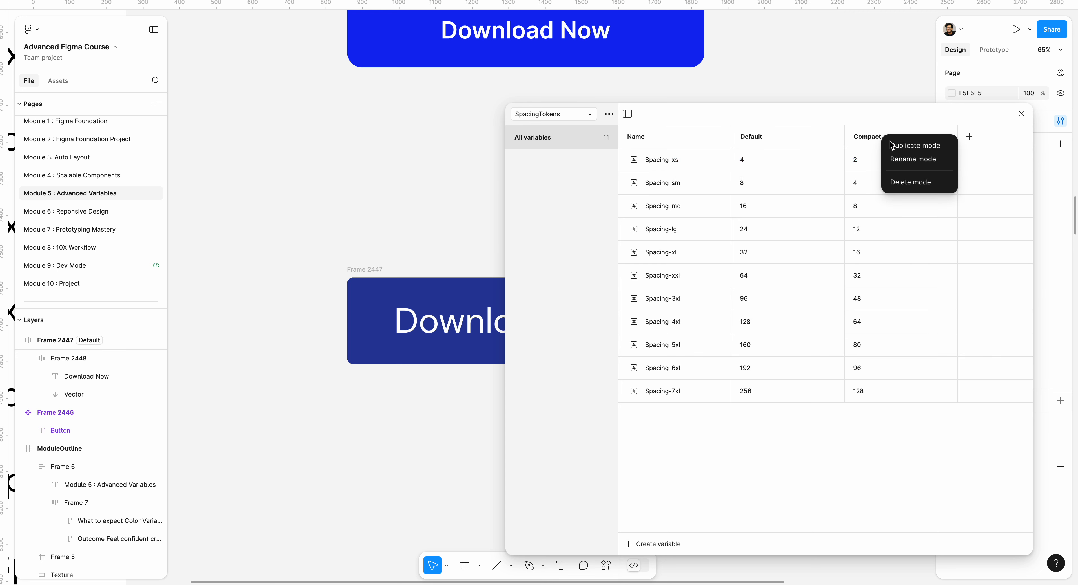
pyautogui.click(905, 179)
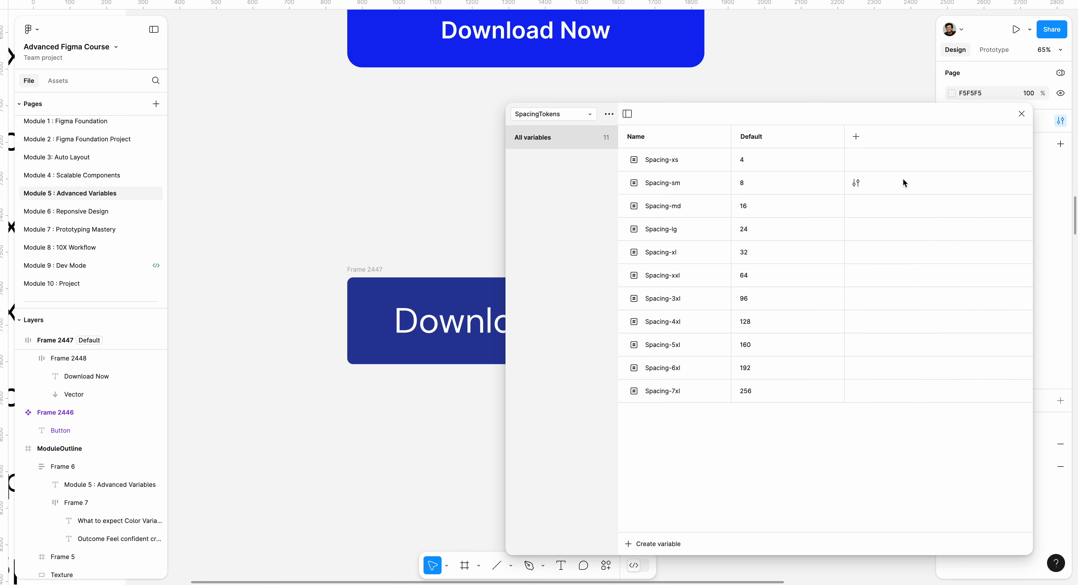
# View the details of the Spacing-xs variable and close the local variables
pyautogui.click(856, 159)
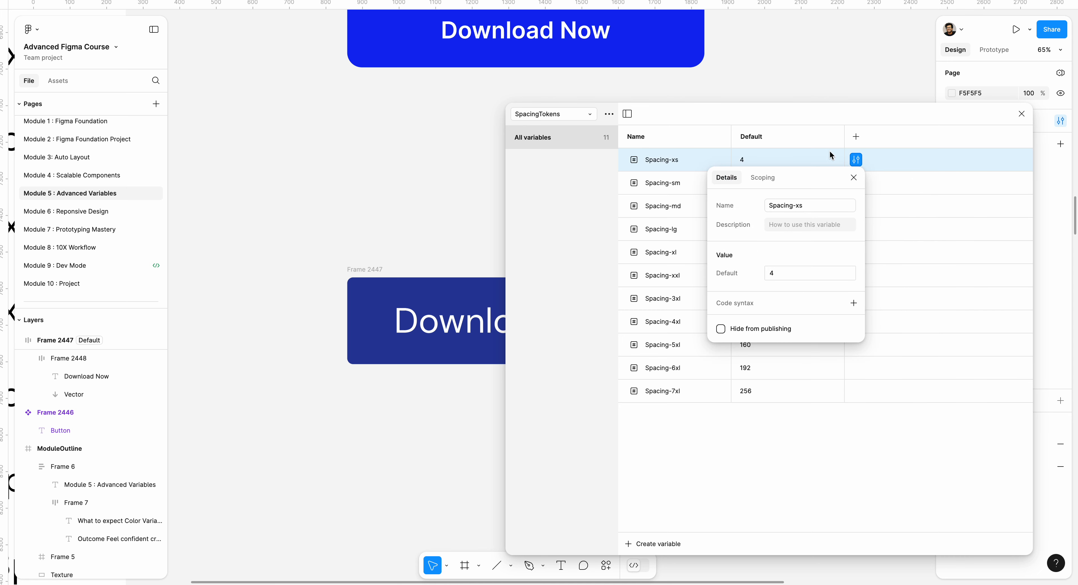
pyautogui.click(852, 177)
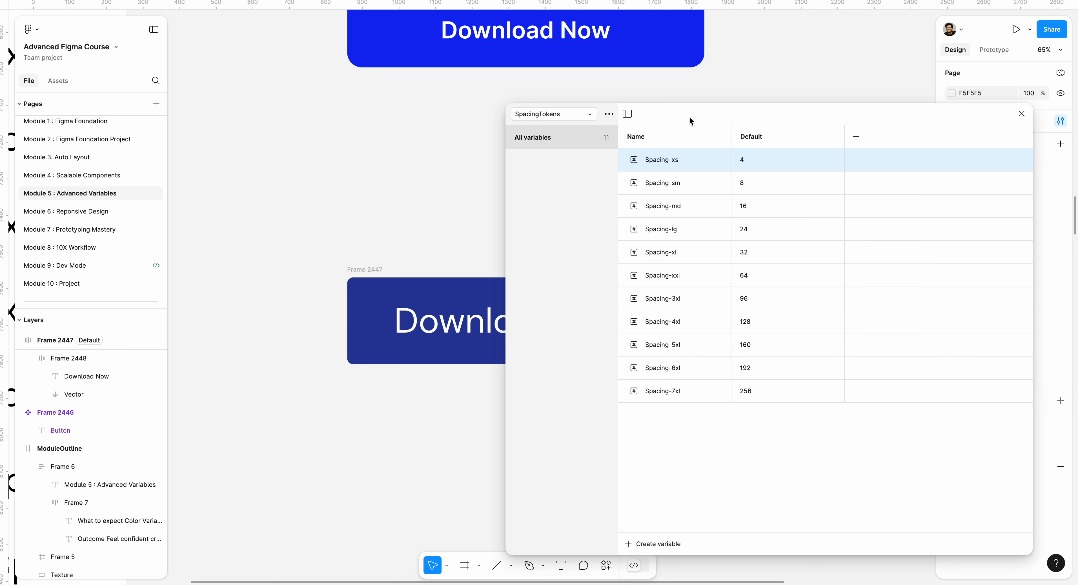
pyautogui.click(1016, 114)
pyautogui.scroll(-5, 538, 172)
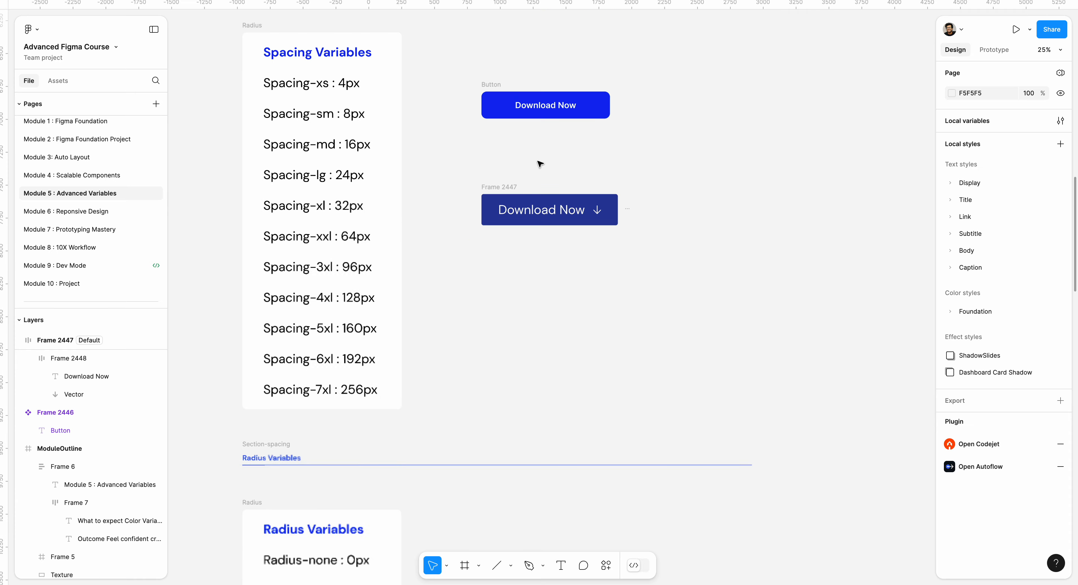
pyautogui.scroll(-2, 540, 163)
pyautogui.scroll(-4, 504, 272)
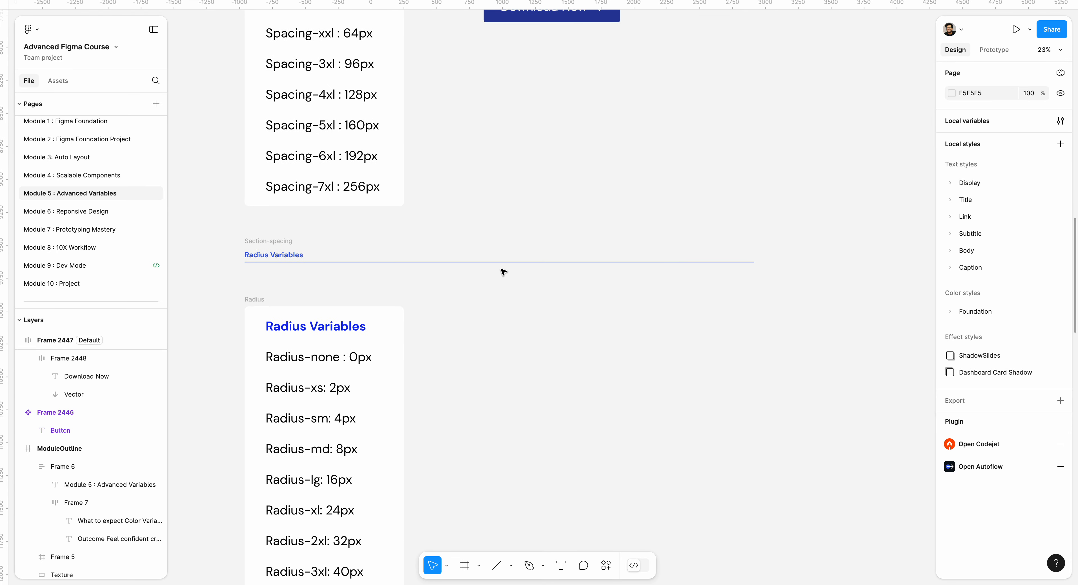
pyautogui.scroll(5, 504, 272)
pyautogui.scroll(1, 503, 272)
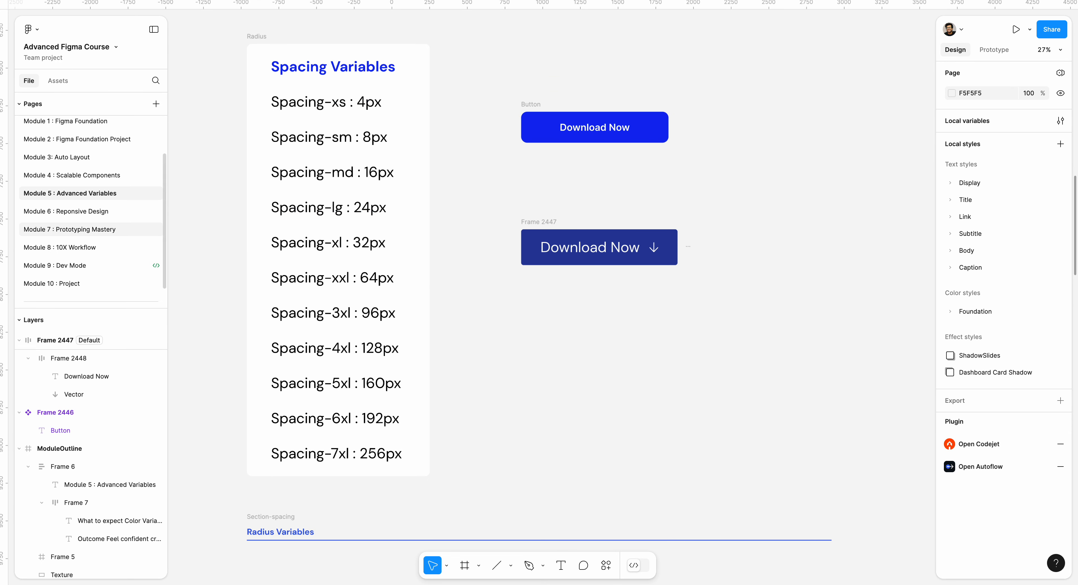